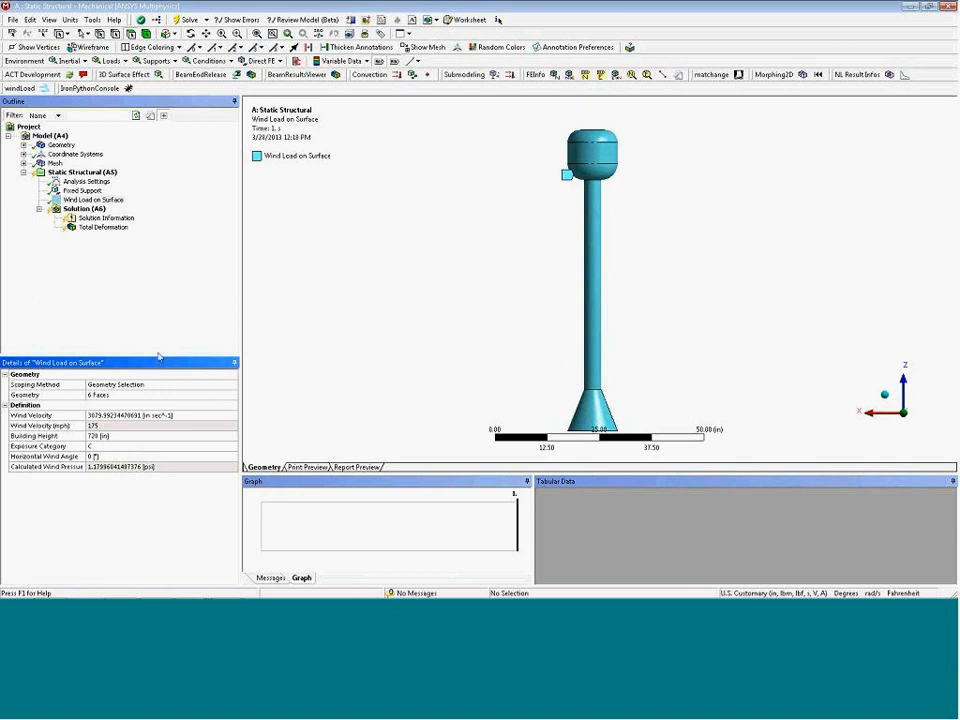
click(70, 19)
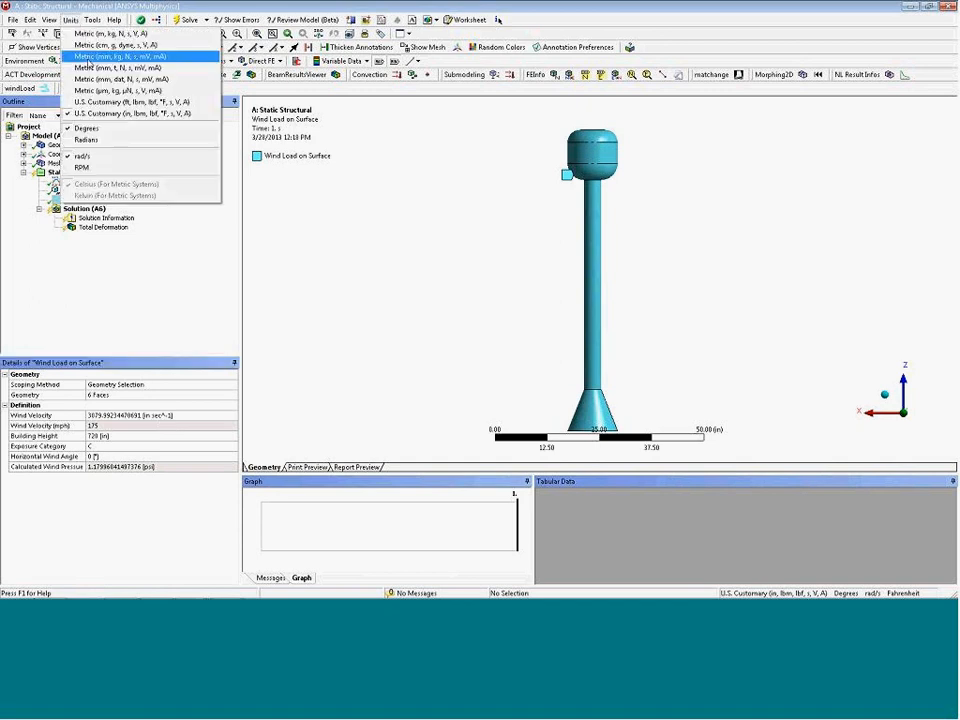
click(326, 254)
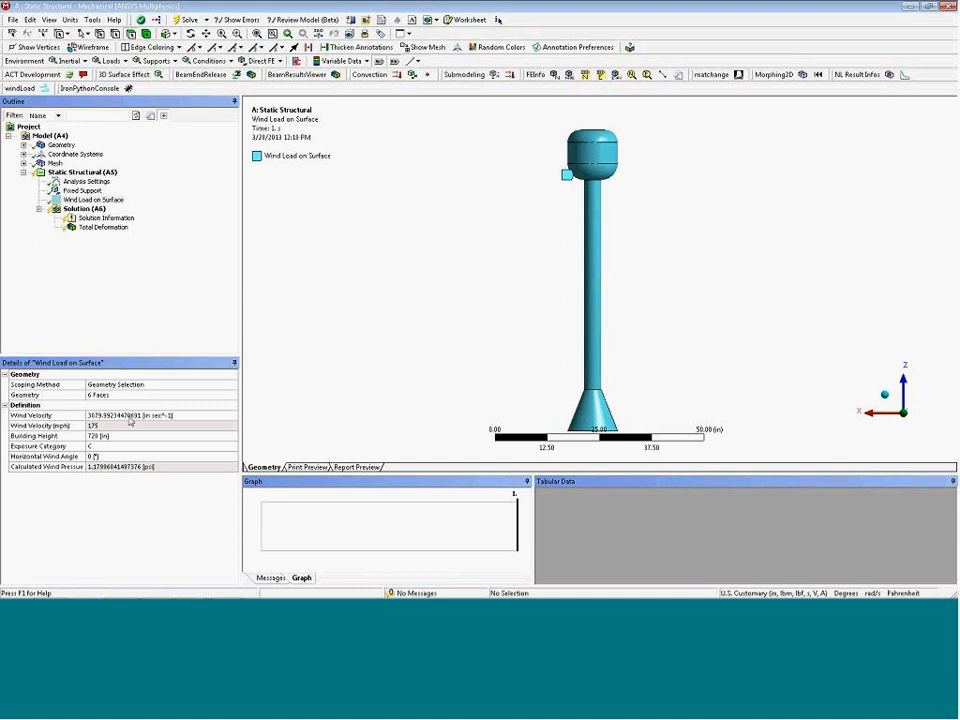
click(140, 446)
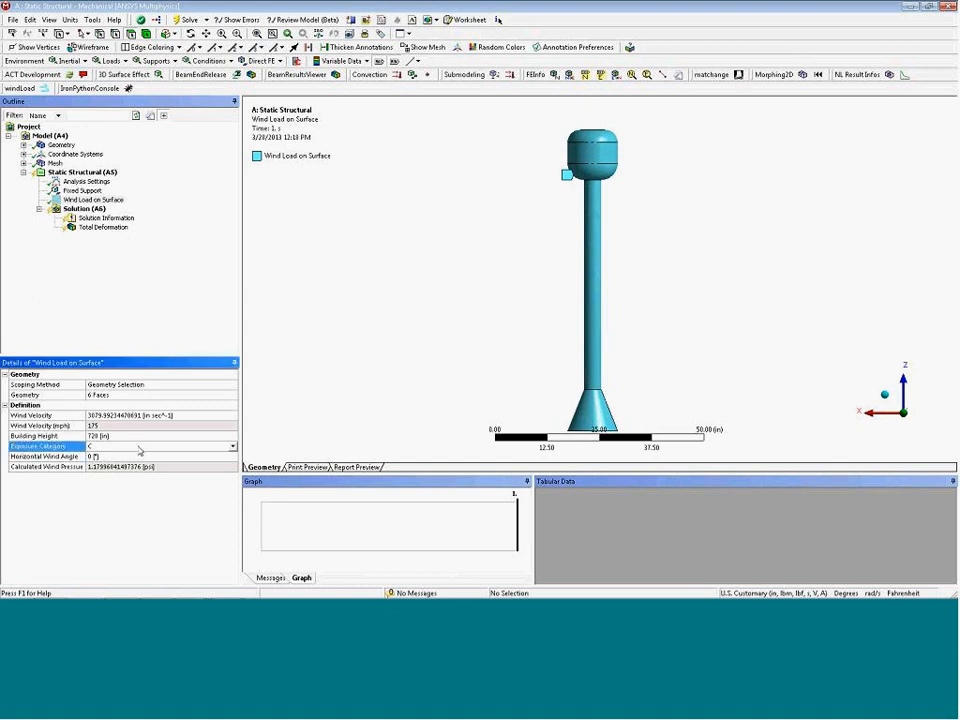
click(234, 449)
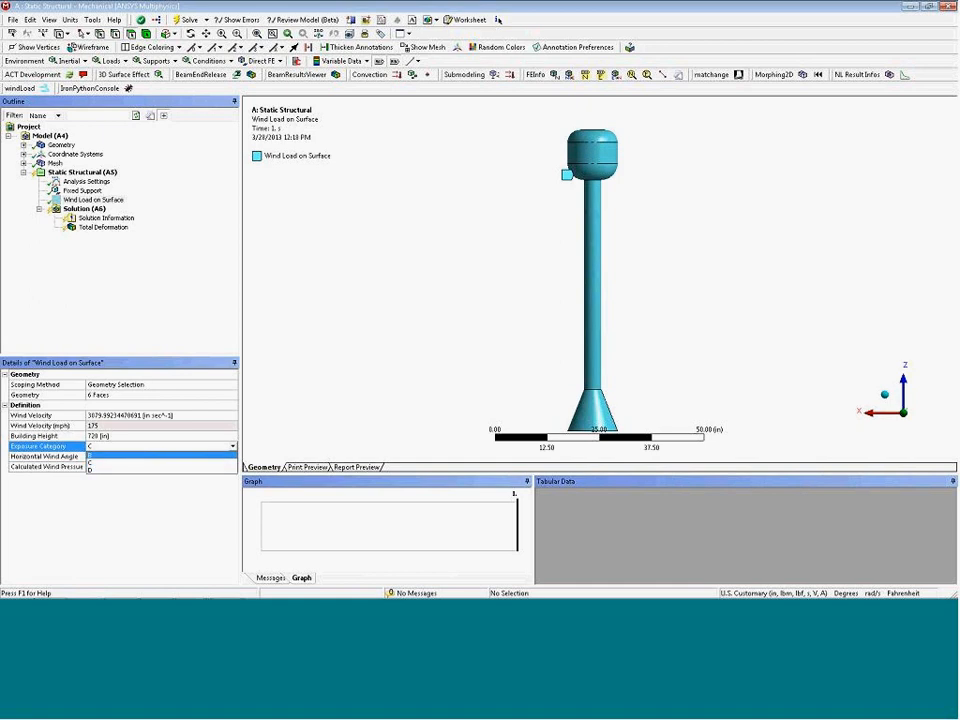
click(122, 456)
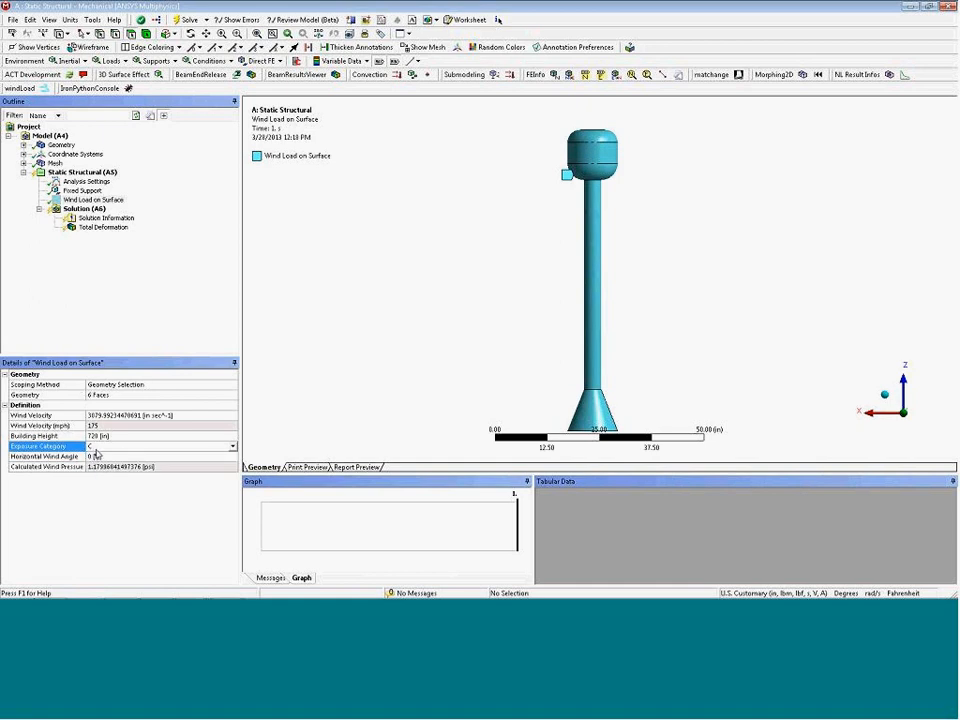
Solve the wind-loaded tower model and display its Total Deformation result.
right_click(92, 229)
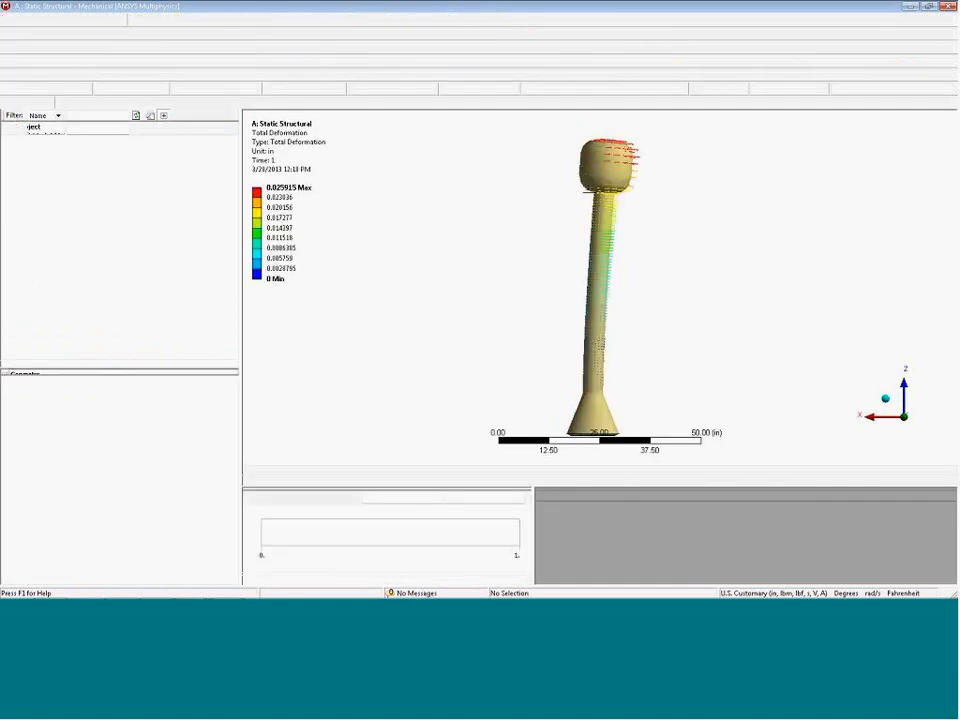
click(112, 252)
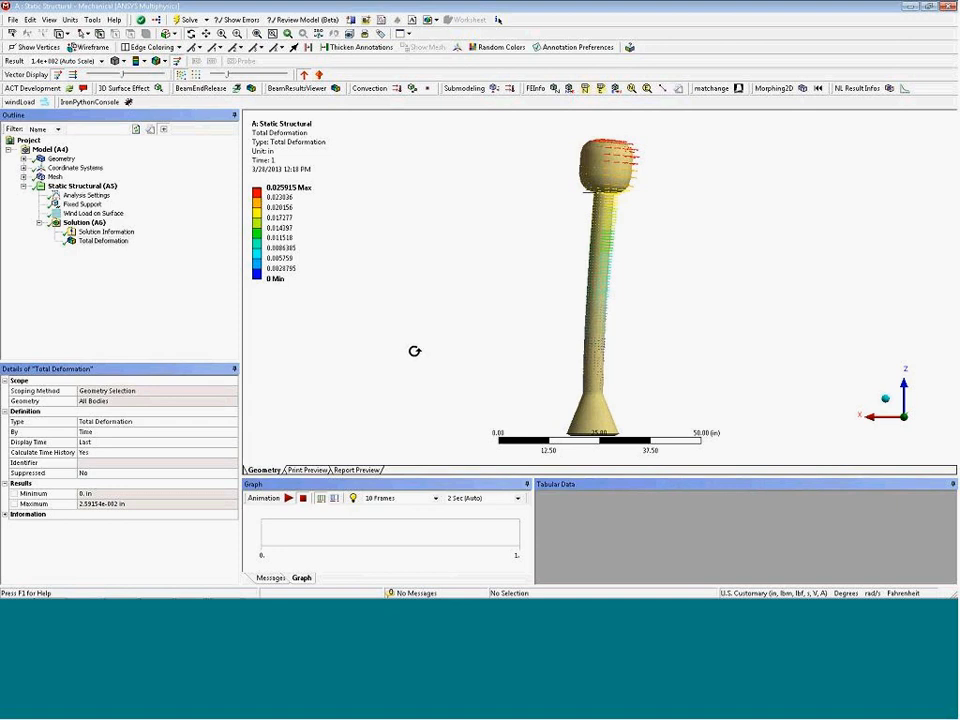
Switch to the B: Static Structural model window, display its Total Deformation result and enlarge the result graph.
key(alt+Tab)
key(alt+Tab)
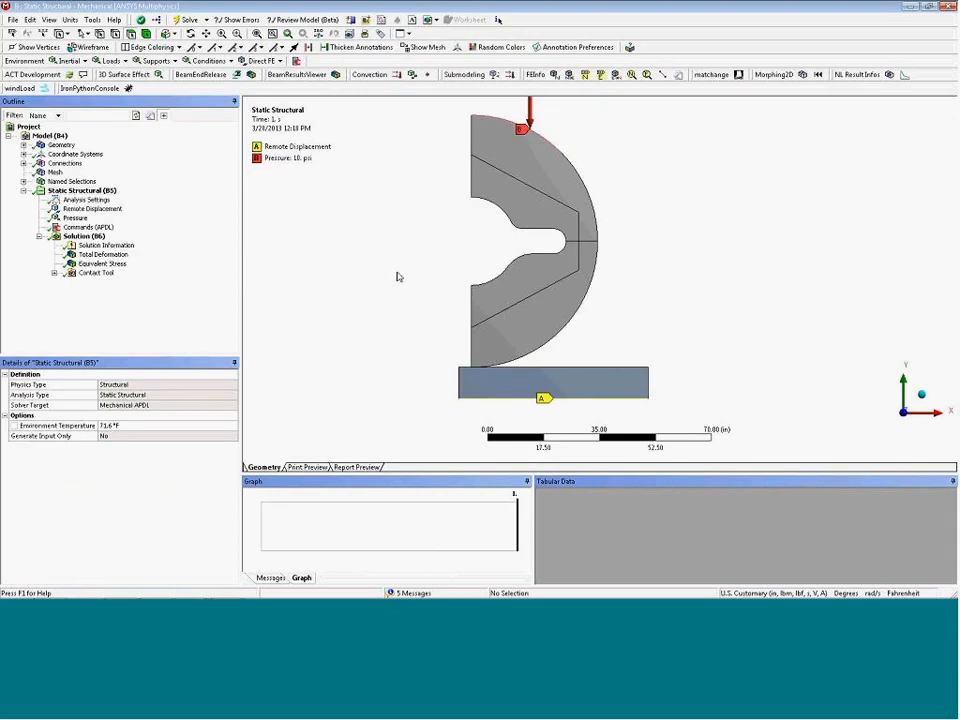
ctrl+middle_drag(403, 262, 394, 279)
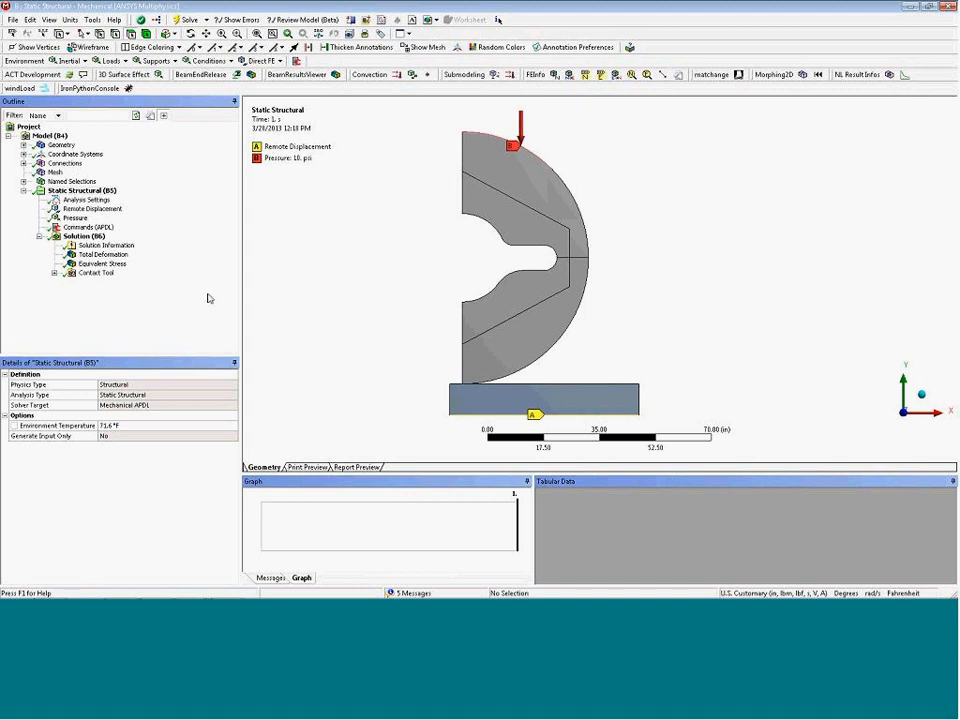
click(103, 254)
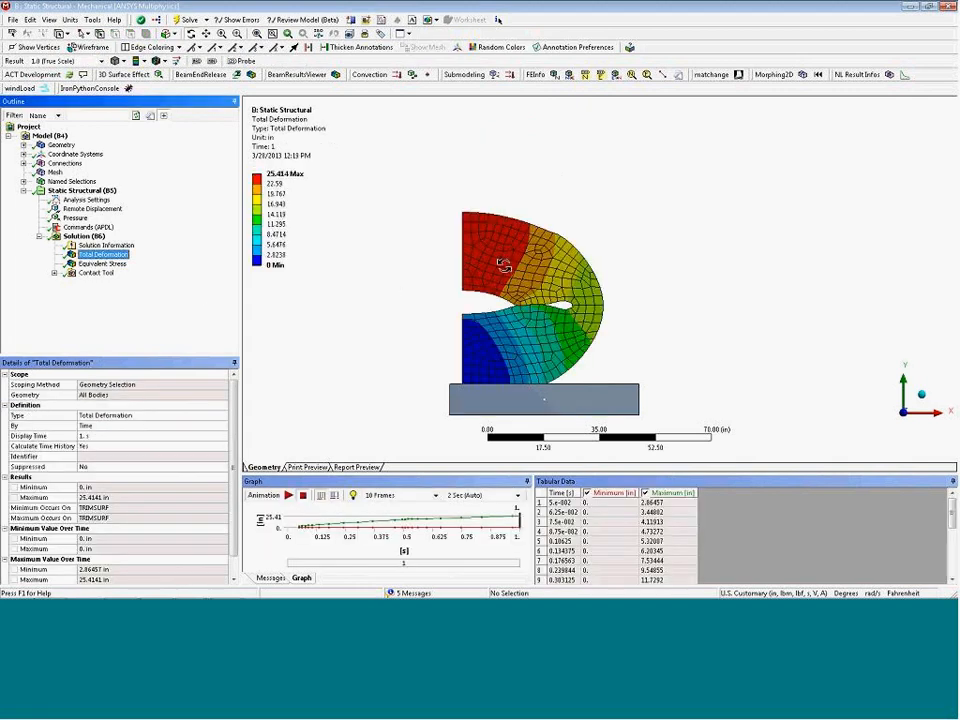
drag(538, 478, 538, 439)
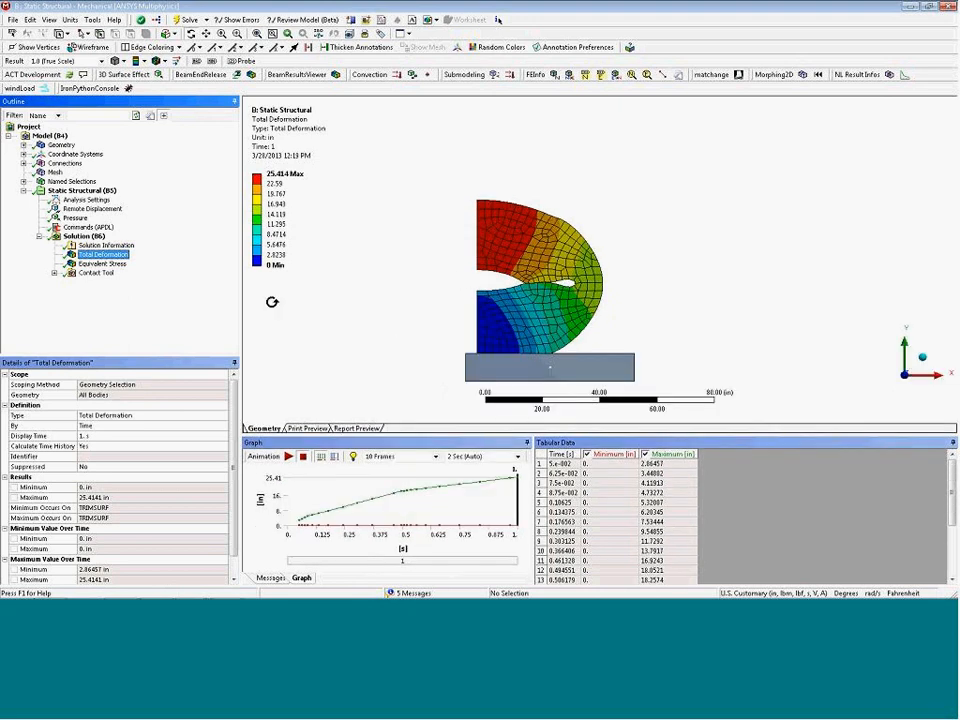
Examine the Contact Tool's results and the result types it can insert, and return to the Total Deformation result.
click(55, 274)
click(96, 273)
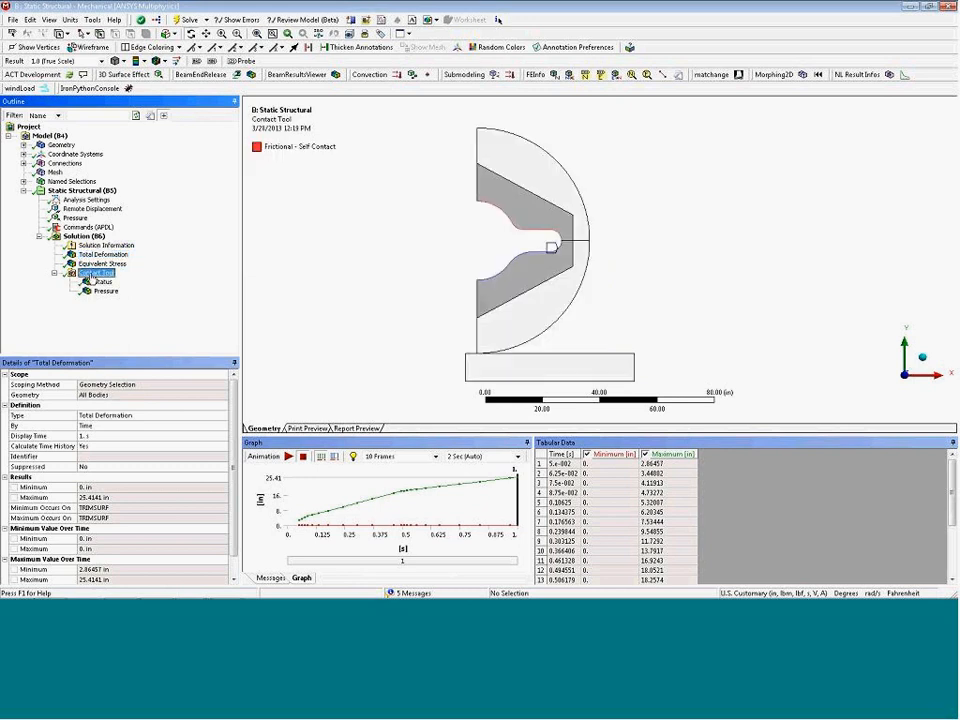
click(103, 283)
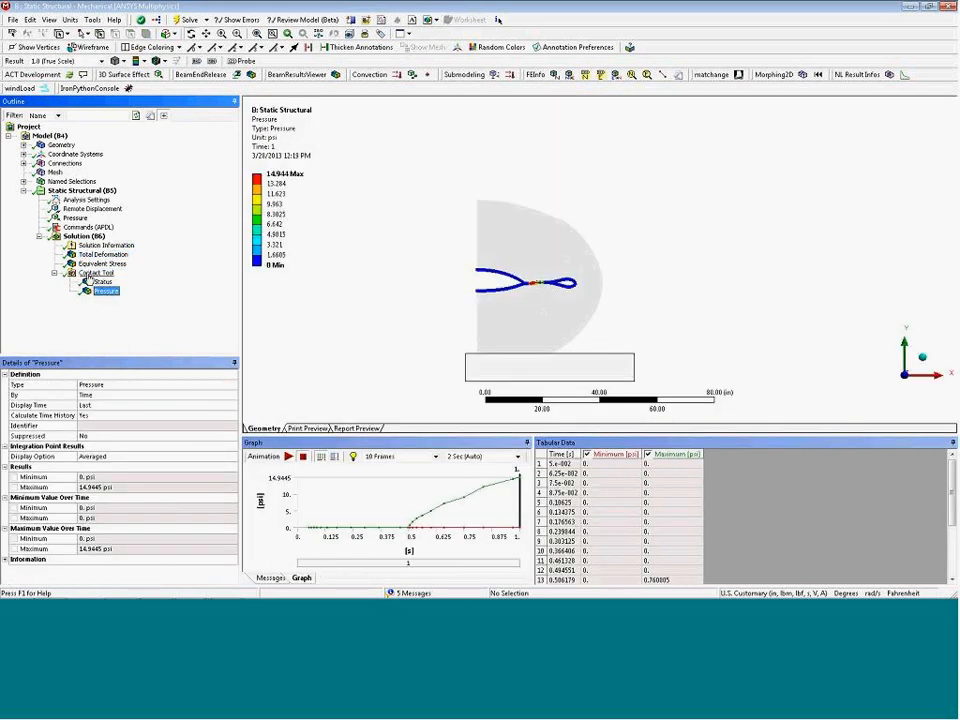
click(96, 273)
right_click(90, 274)
mouse_move(116, 281)
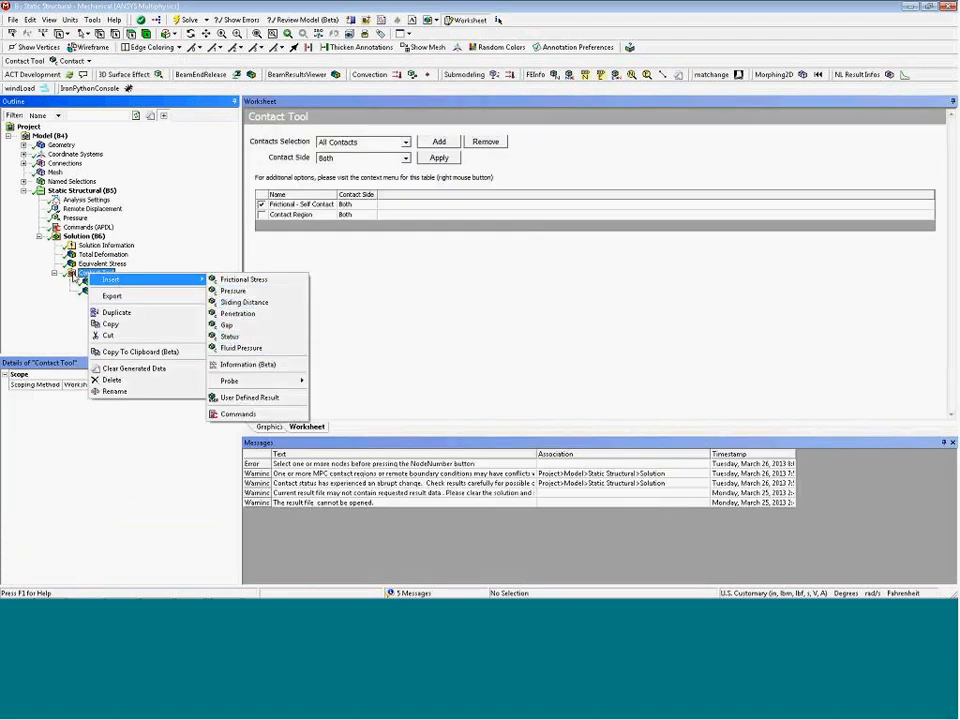
click(78, 279)
click(84, 236)
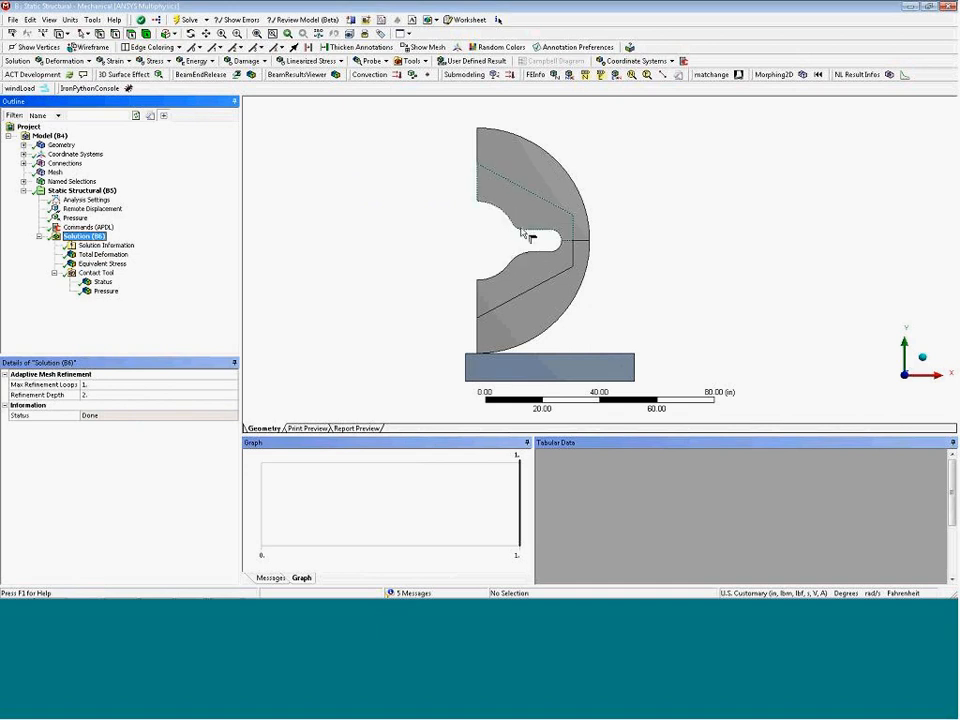
click(102, 254)
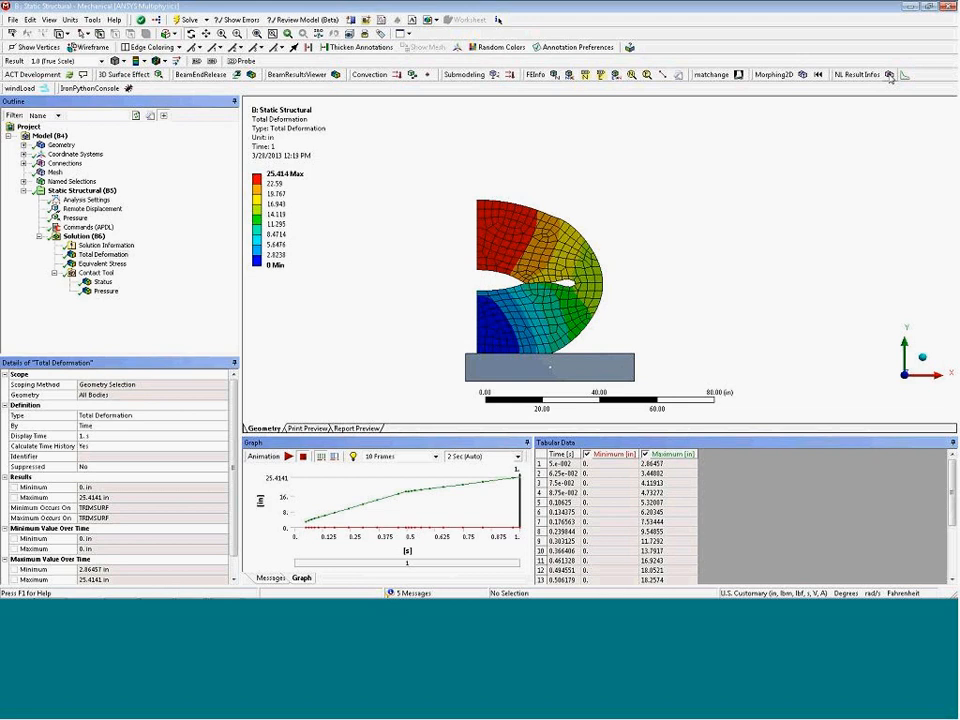
Add a Contact Data result to the solution and set its contact number to 4 (Frictional - Self Contact).
click(889, 77)
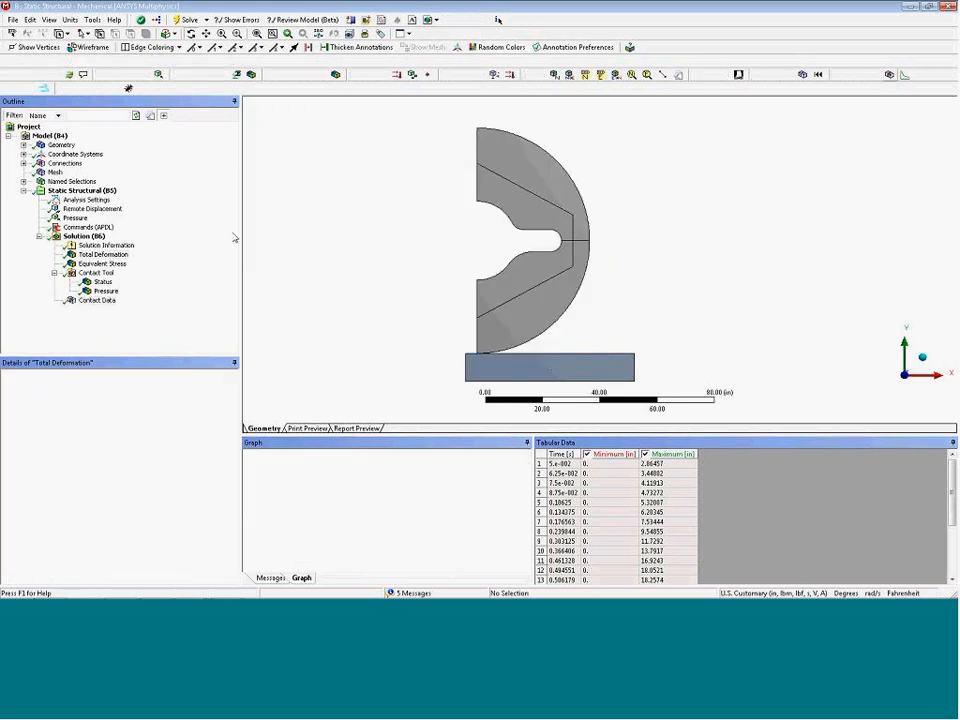
click(95, 302)
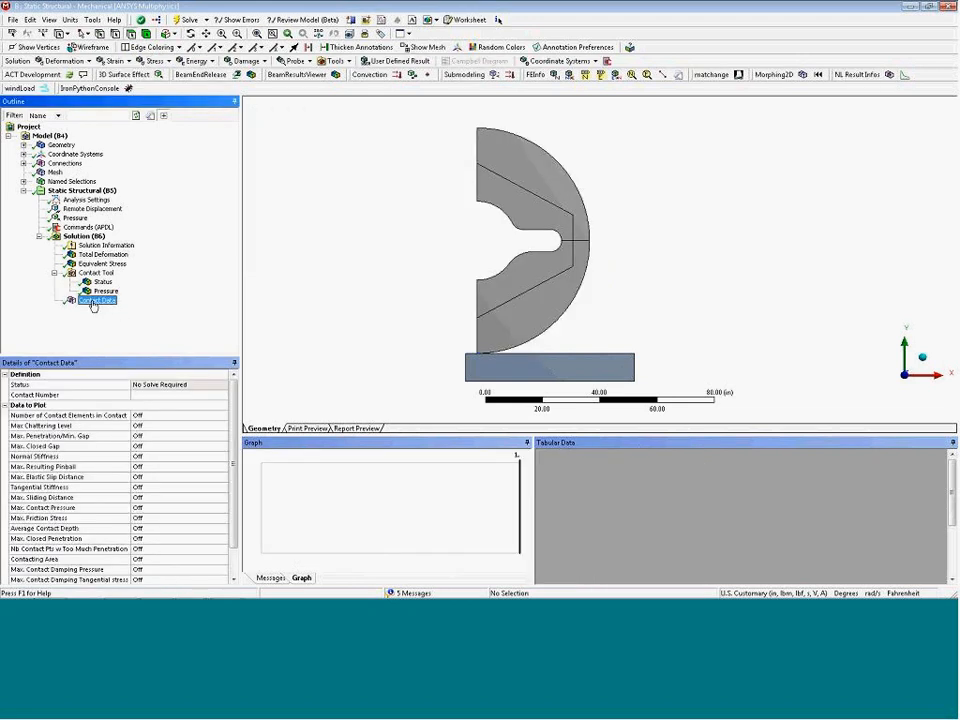
click(176, 395)
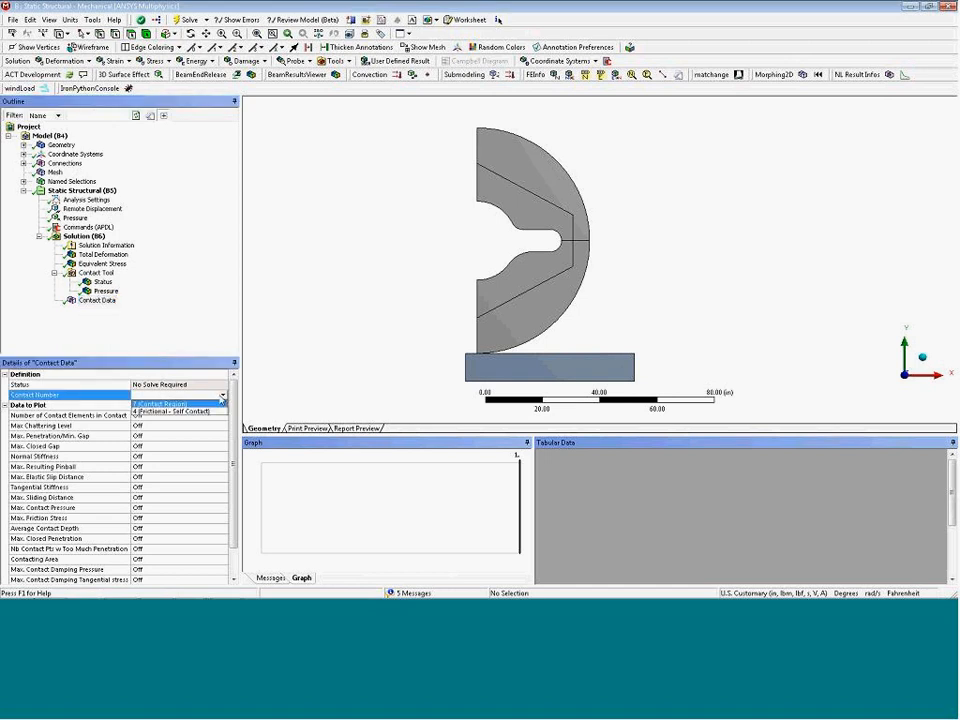
click(192, 412)
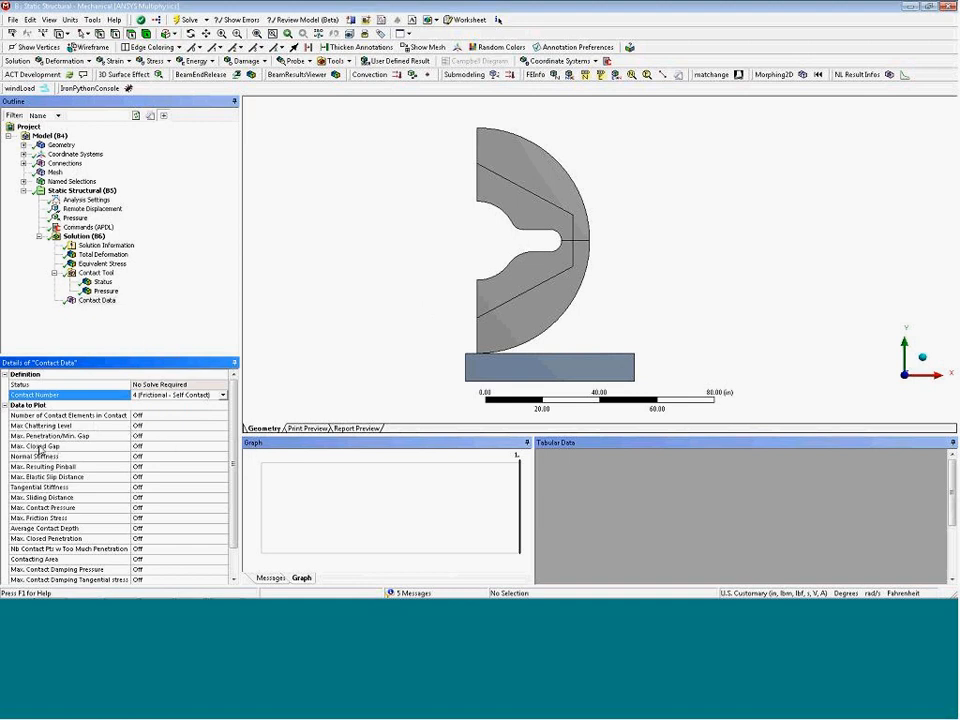
Plot the Max normal stiffness of the self contact and enlarge the graph area in width and height.
click(223, 456)
click(222, 456)
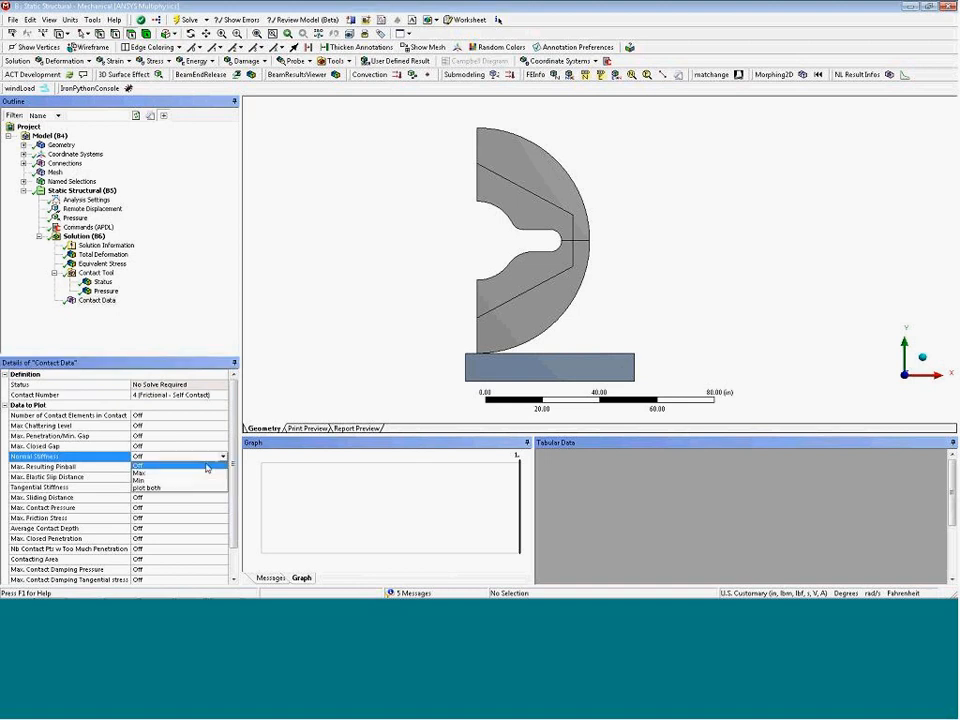
click(184, 474)
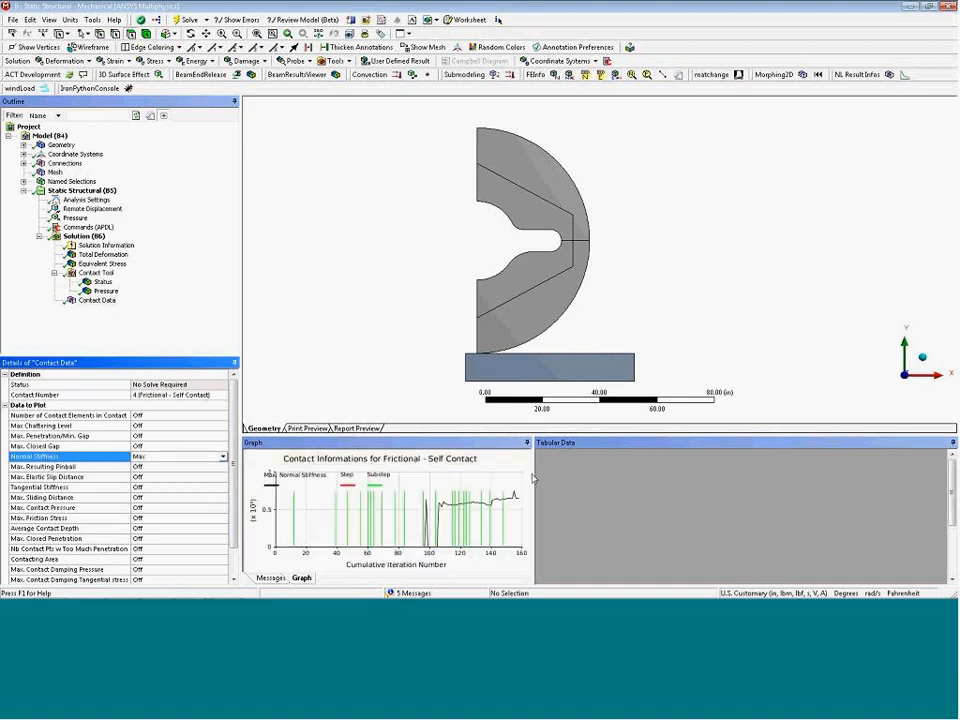
drag(535, 480, 727, 472)
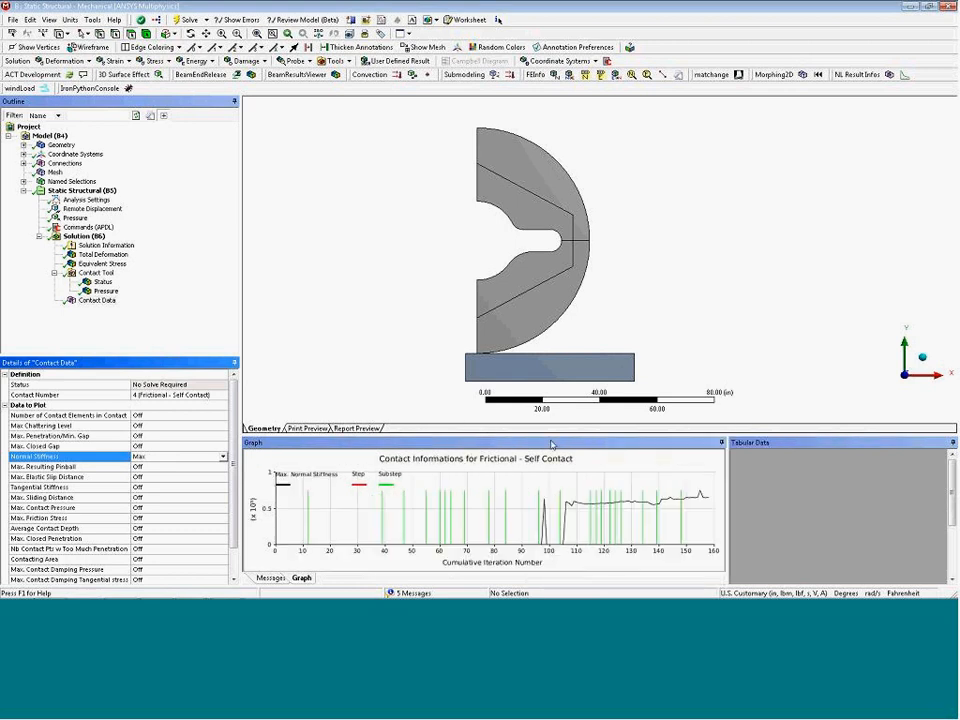
drag(548, 434, 548, 343)
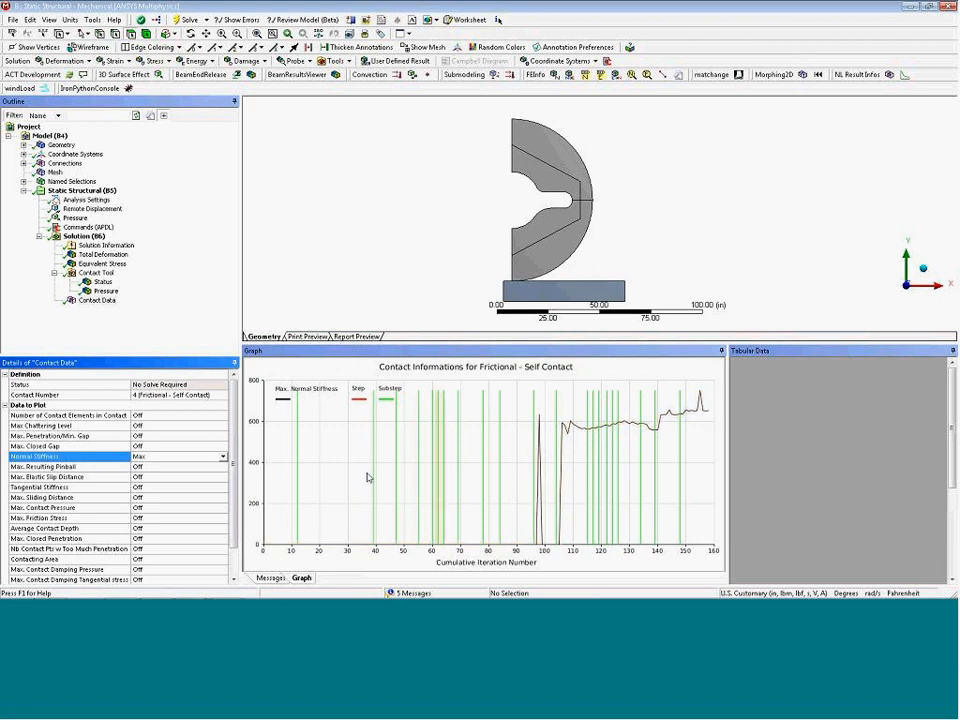
Set the Normal Stiffness plot to Off and Number of Contact Elements in Contact to Normal.
click(224, 458)
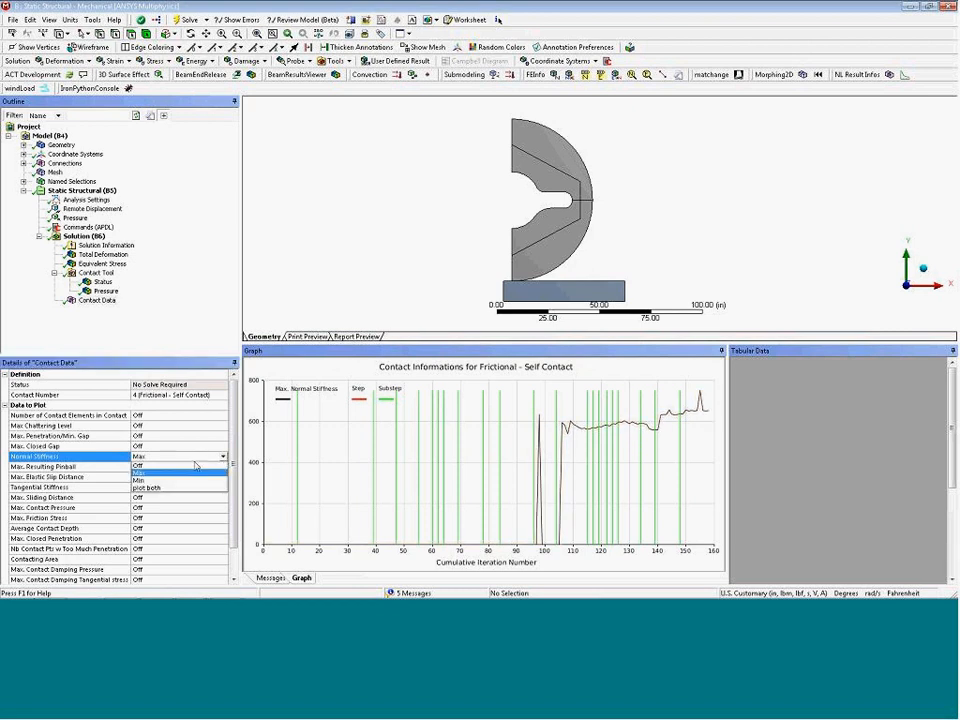
click(186, 467)
click(141, 416)
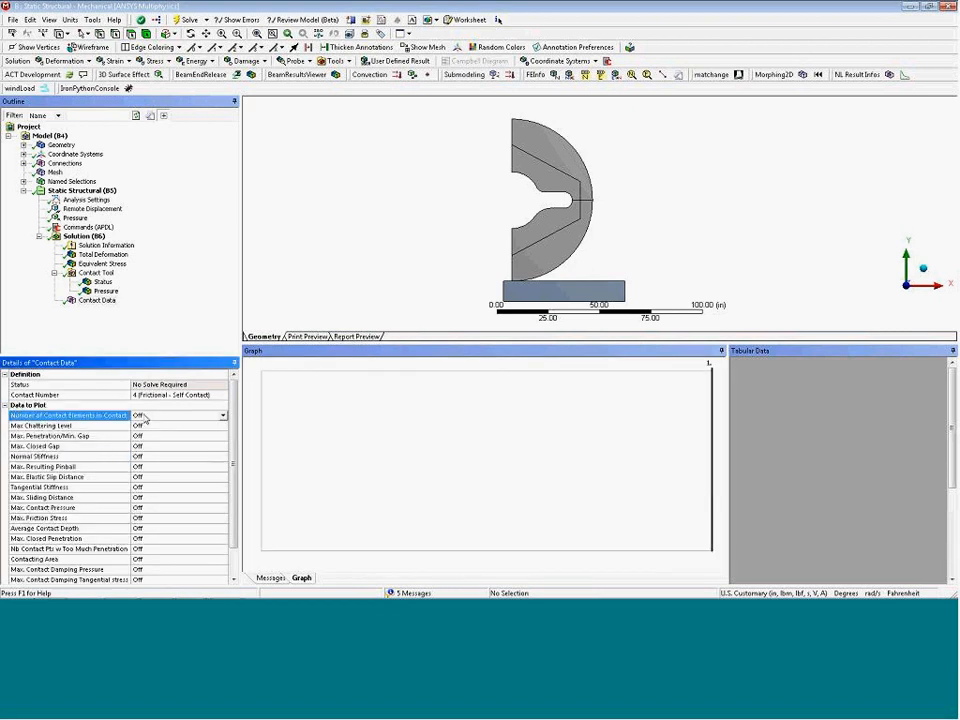
click(222, 415)
click(184, 433)
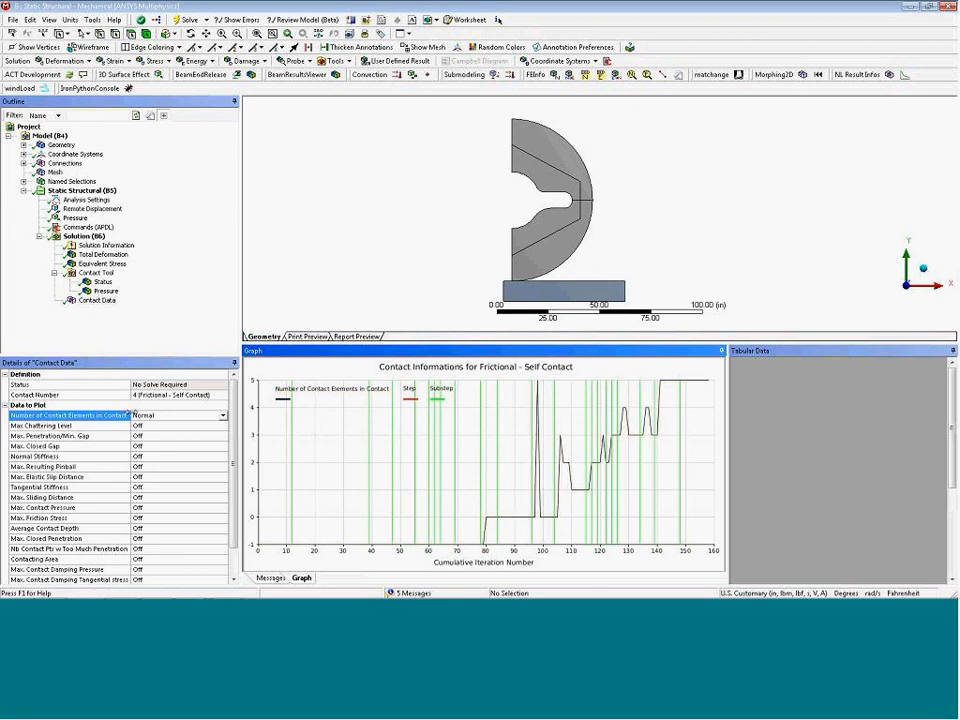
scroll(231, 483, down, 1)
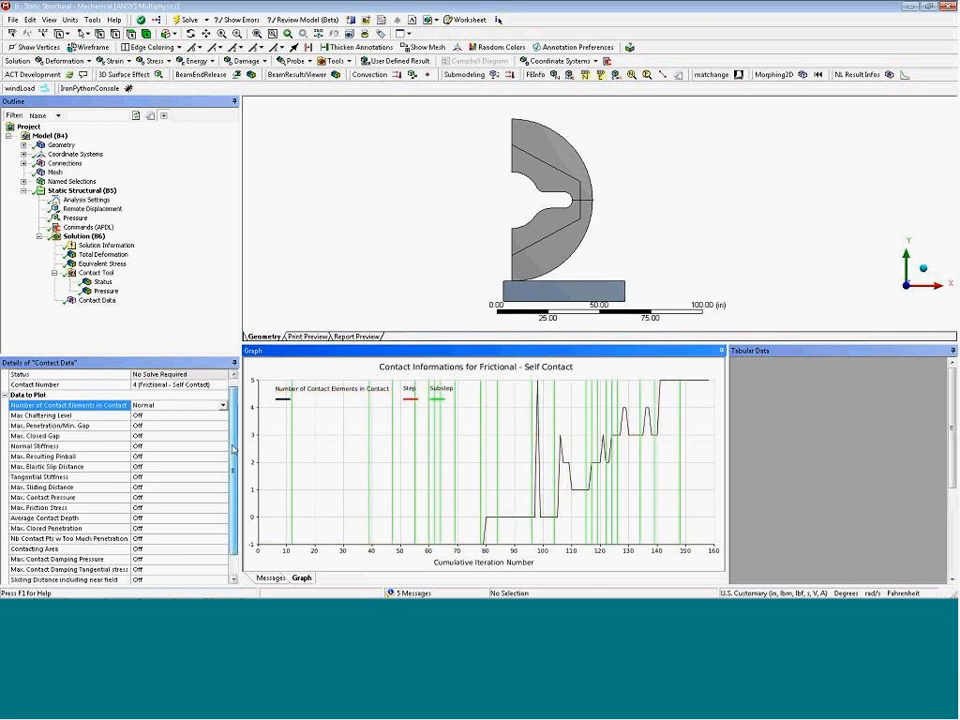
scroll(231, 483, up, 1)
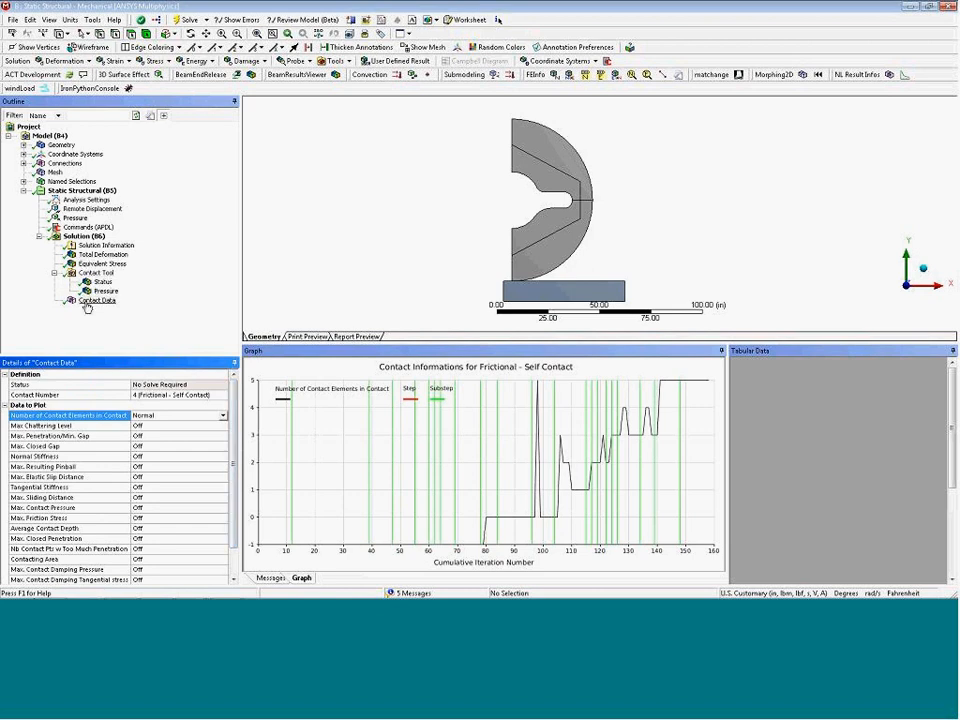
Display the model's mesh and enlarge the graphics area for a closer view of it.
click(54, 172)
drag(426, 349, 426, 501)
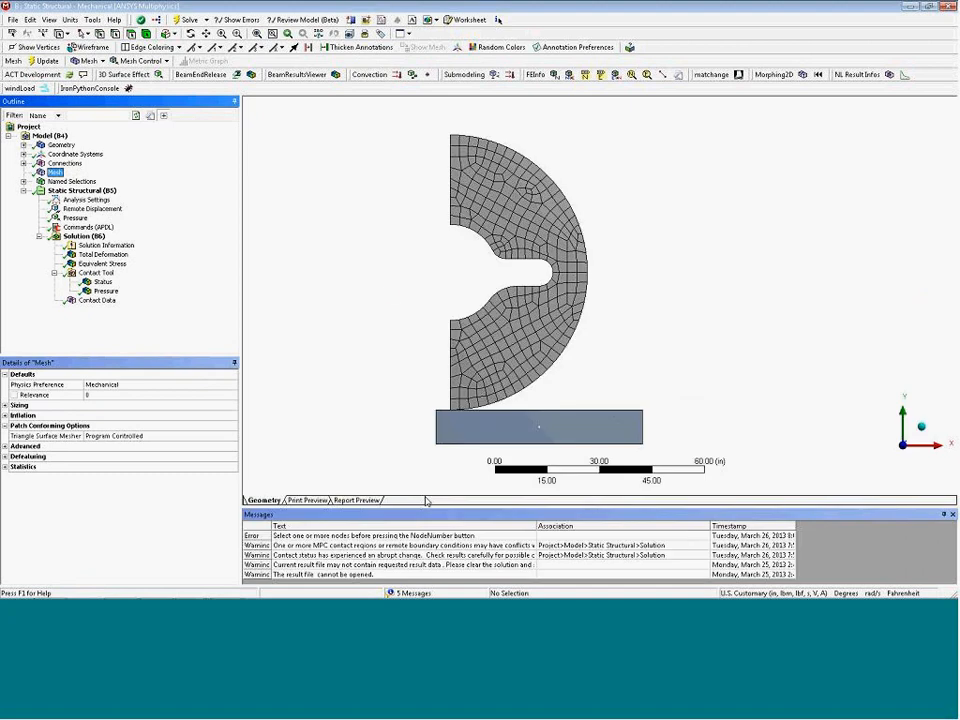
ctrl+middle_drag(398, 297, 400, 301)
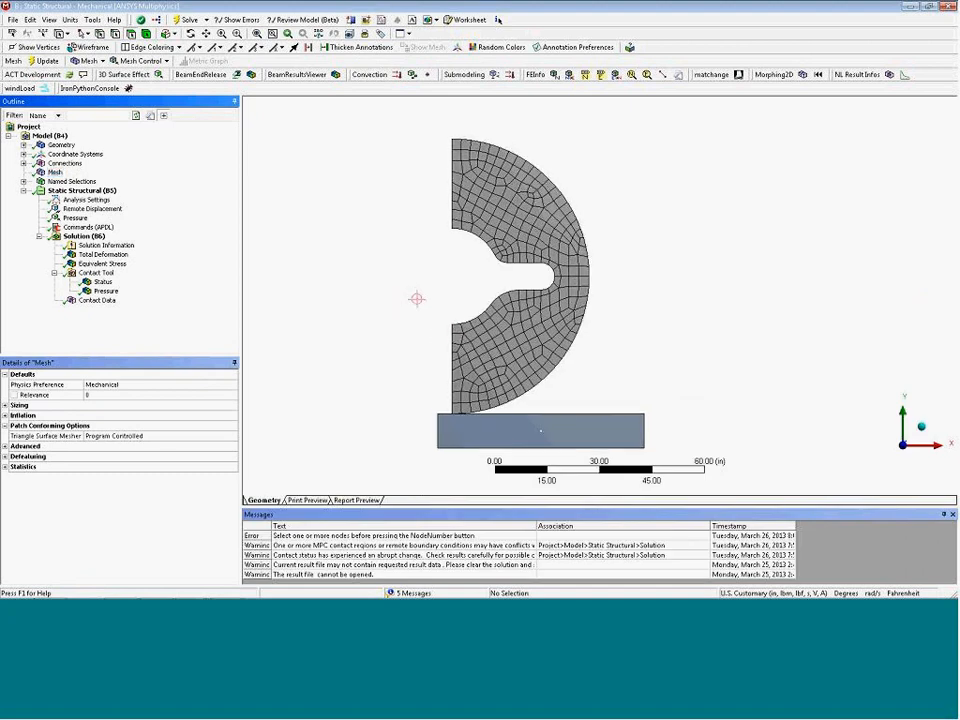
scroll(403, 302, up, 3)
Label the nodes and elements in two mesh patches of the lower half using FEInfo, listing node coordinates, and inspect the labels up close.
click(555, 78)
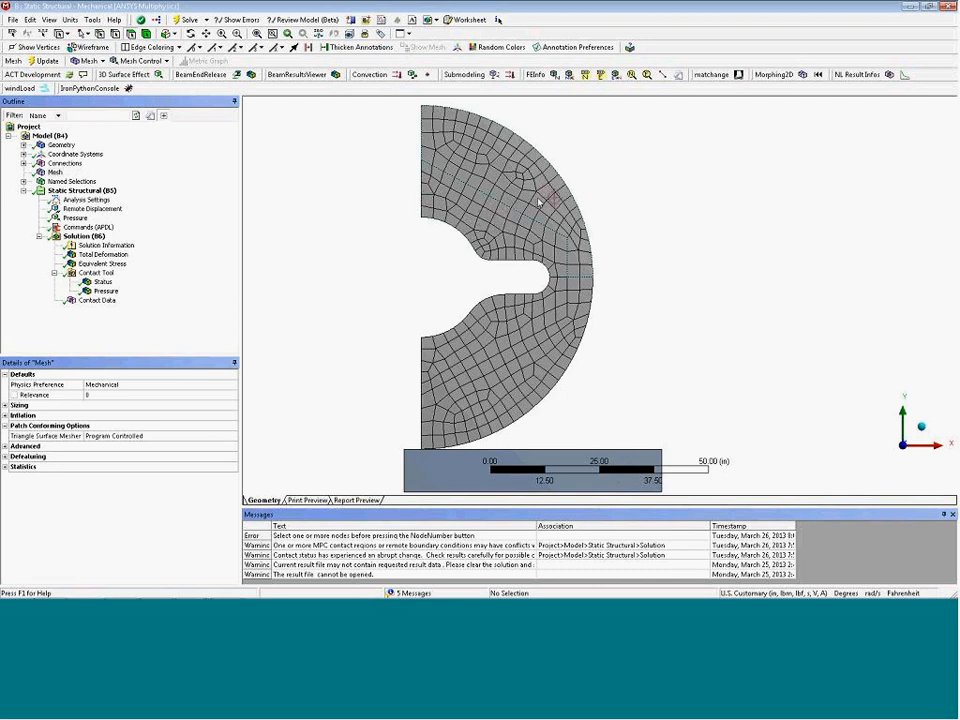
click(617, 79)
click(155, 87)
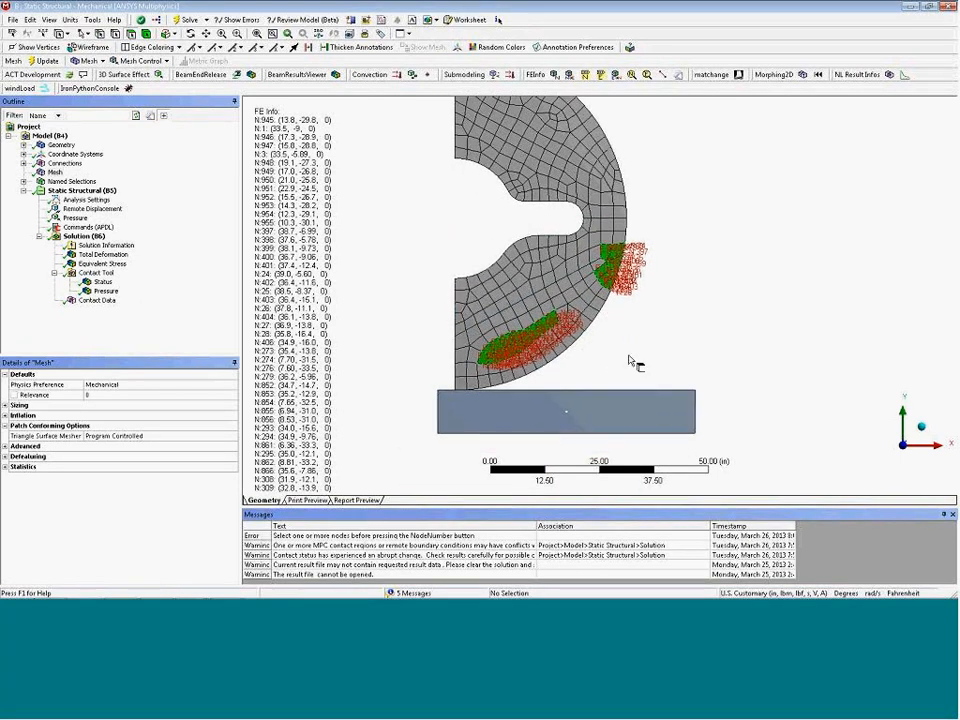
scroll(630, 362, up, 5)
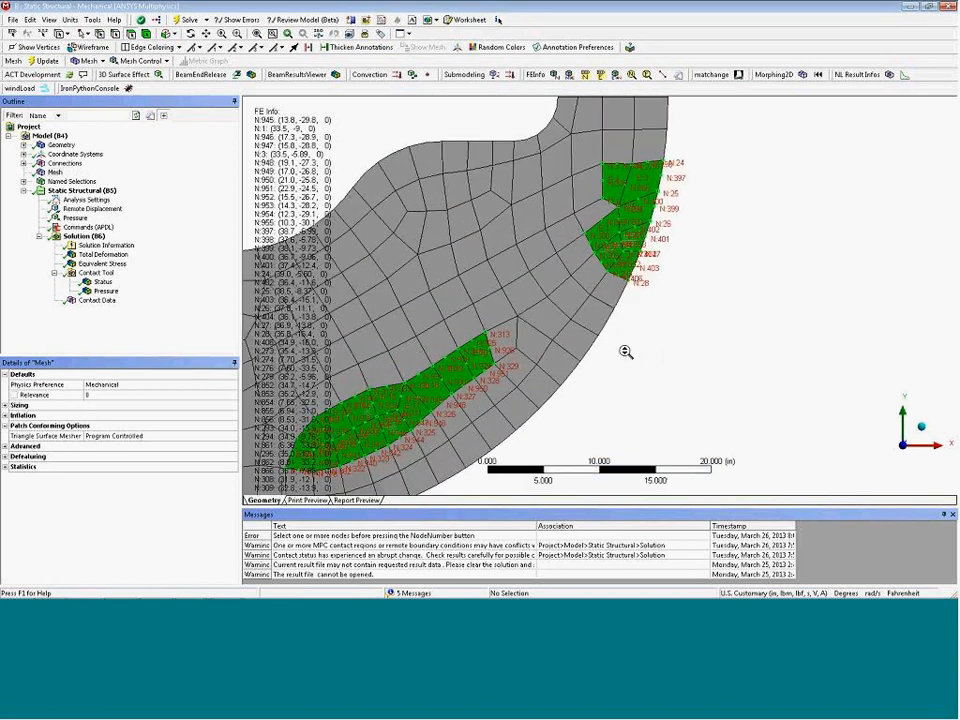
scroll(626, 352, up, 4)
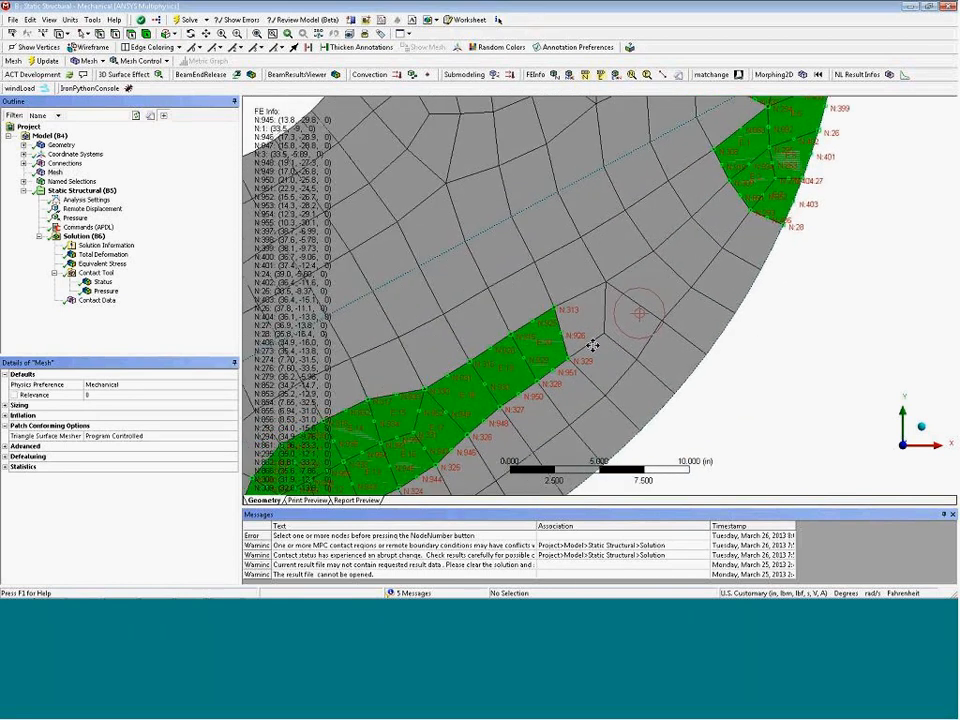
Clear the FEInfo node and element labels from the mesh and bring the whole model back into view.
ctrl+middle_drag(593, 345, 611, 329)
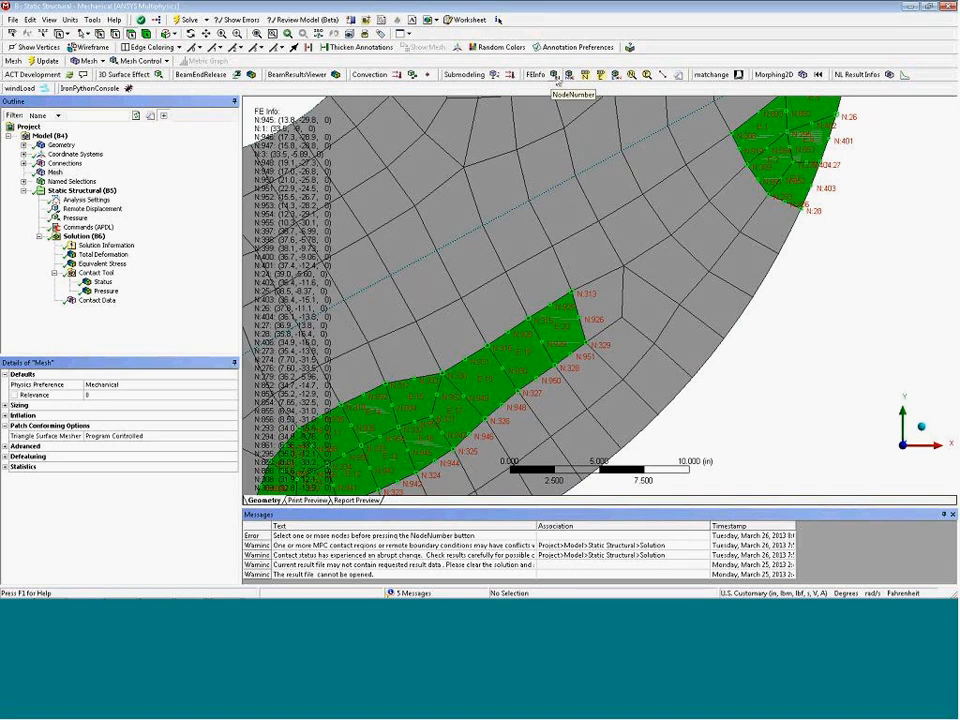
click(678, 78)
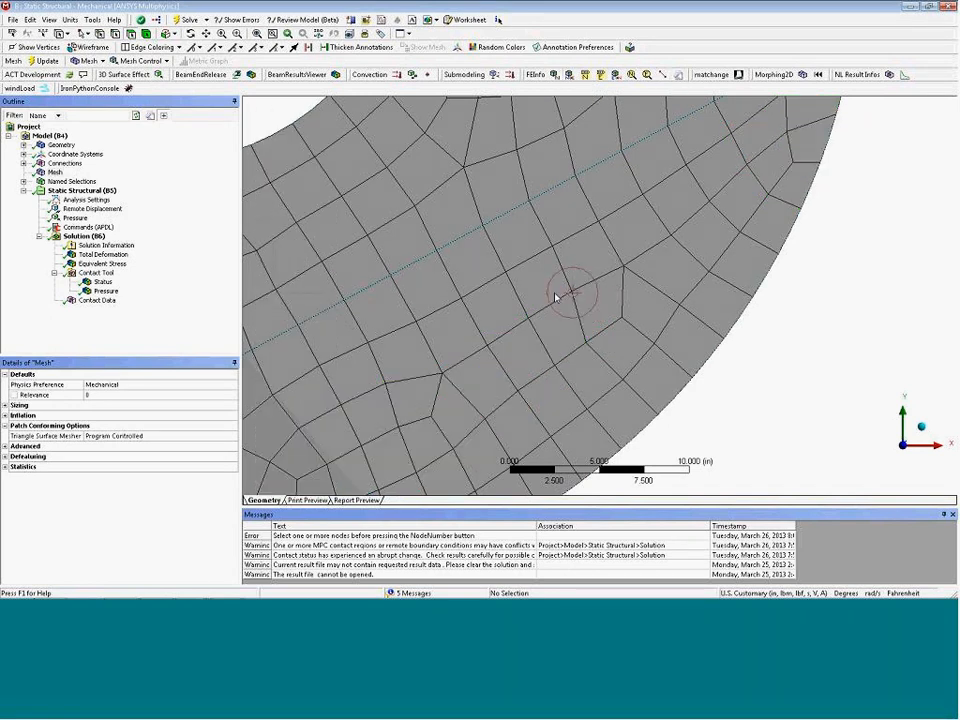
scroll(495, 312, down, 6)
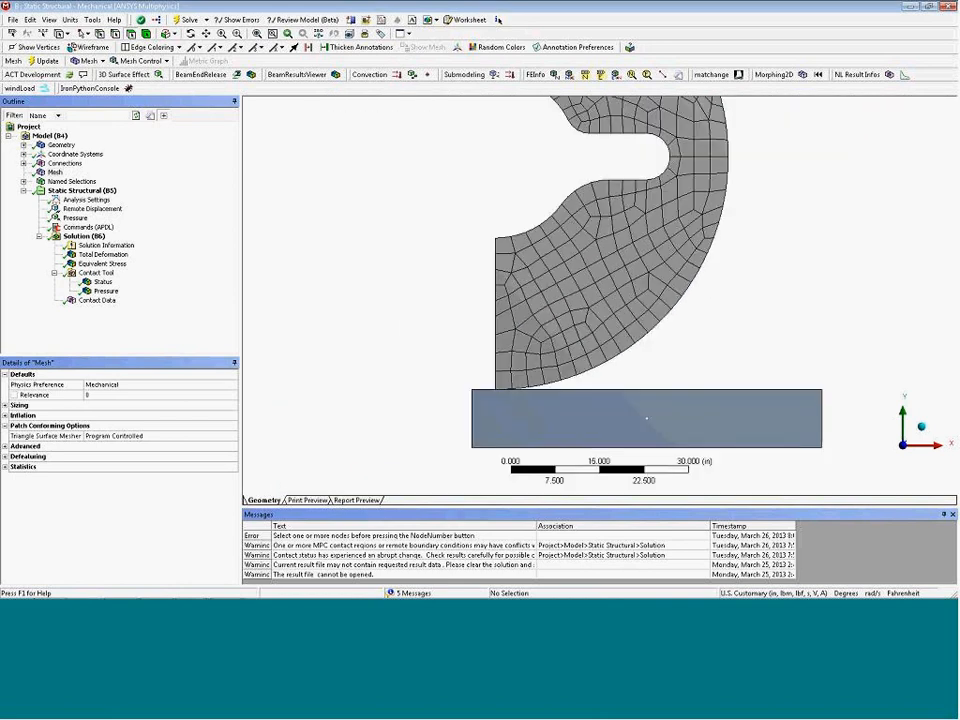
scroll(583, 281, down, 2)
mouse_move(514, 223)
ctrl+middle_down()
mouse_move(495, 223)
mouse_move(446, 291)
mouse_move(444, 274)
ctrl+middle_up()
ctrl+middle_drag(519, 257, 503, 262)
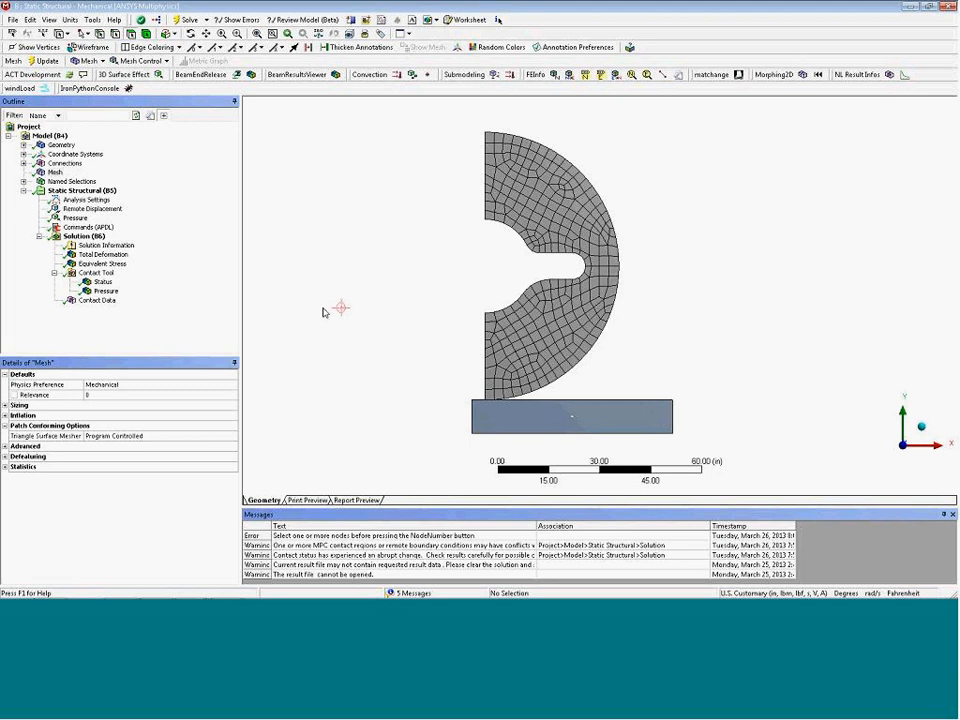
Switch to the 2D Thermal model and display its steady-state Temperature result.
key(alt+Tab)
key(alt+Tab)
key(alt+Tab)
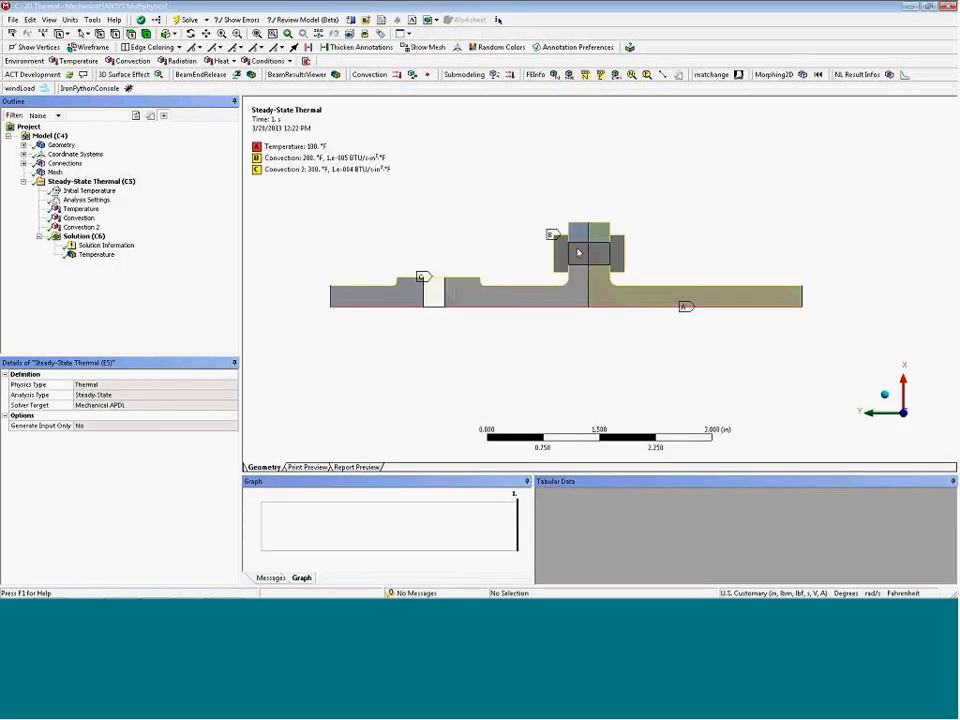
click(97, 255)
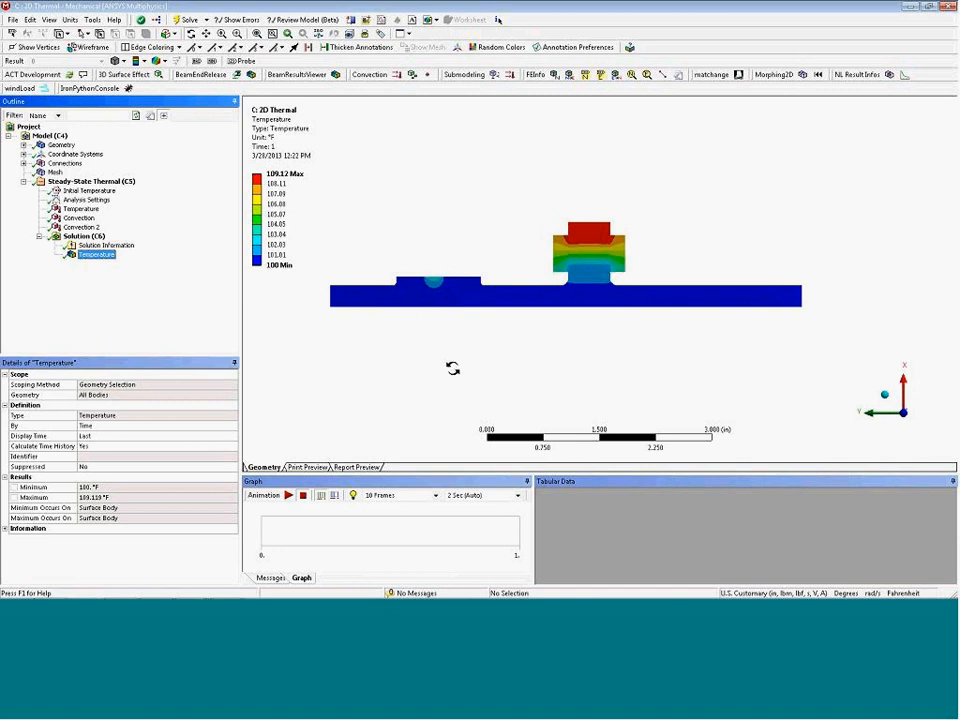
Switch to the 3D Flange model and review the submodeling Temperature load's settings, including its result file time table, without changing them.
key(alt+Tab)
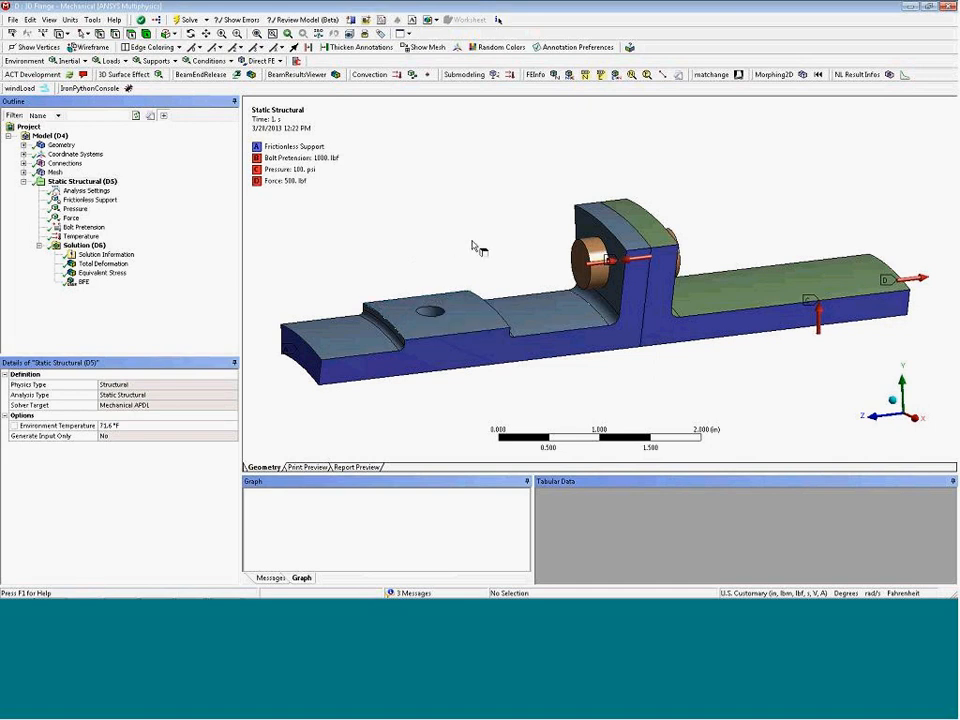
mouse_move(475, 247)
mouse_down()
mouse_move(452, 231)
mouse_move(493, 251)
mouse_move(484, 252)
mouse_move(491, 246)
mouse_up()
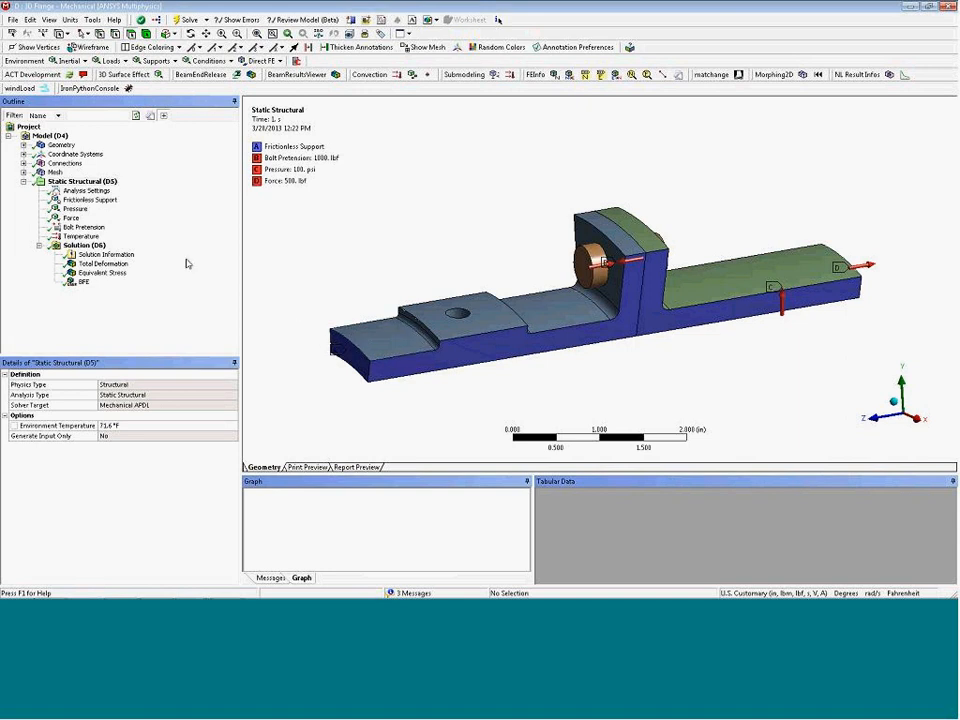
click(82, 181)
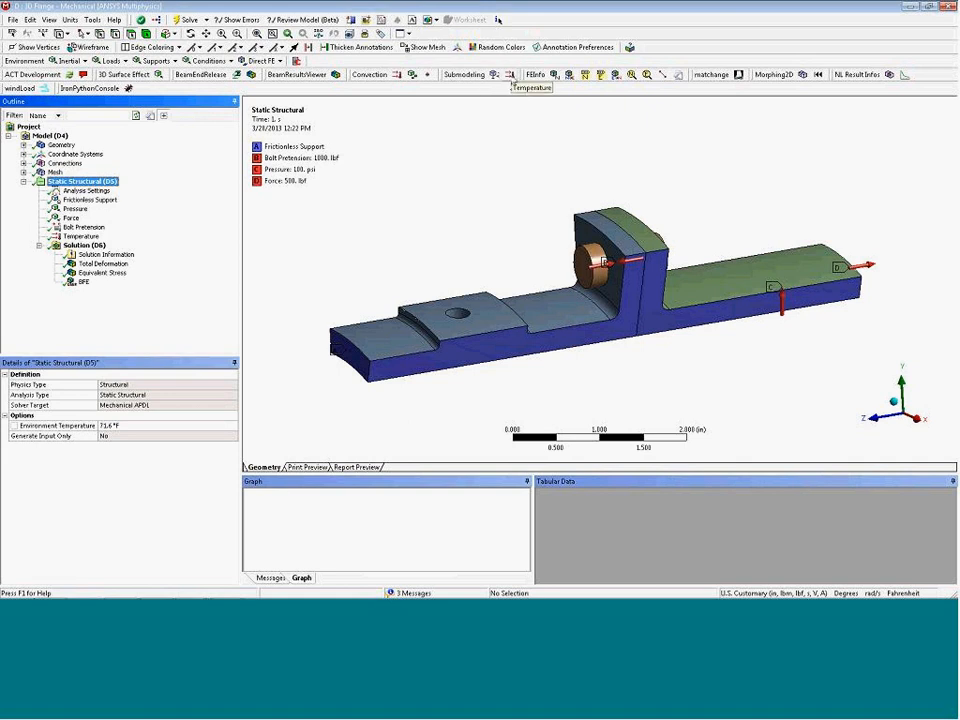
click(84, 238)
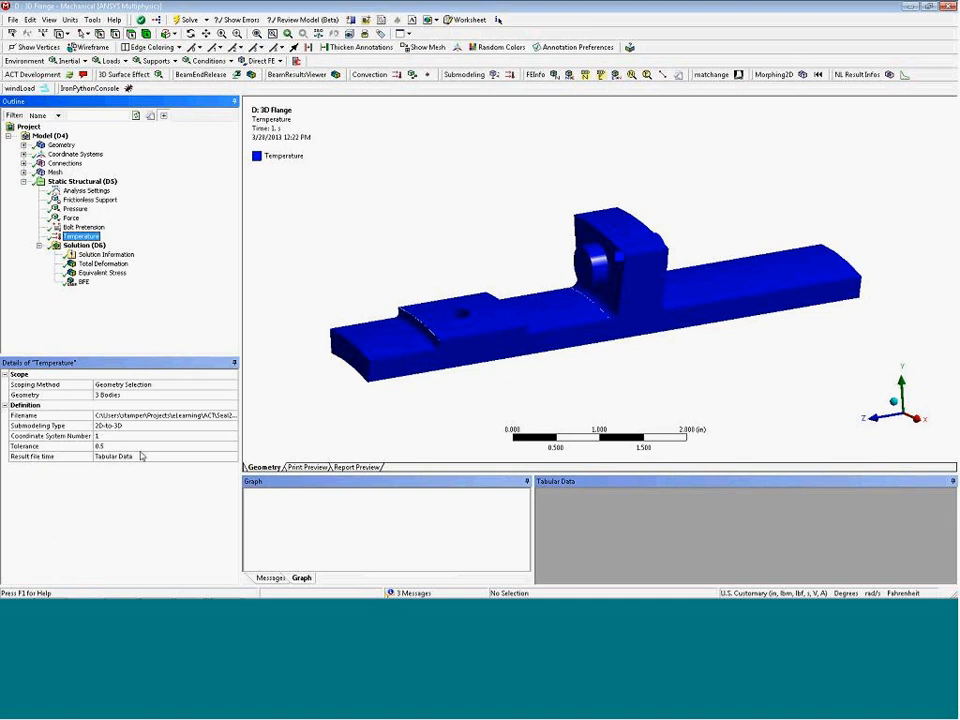
click(75, 456)
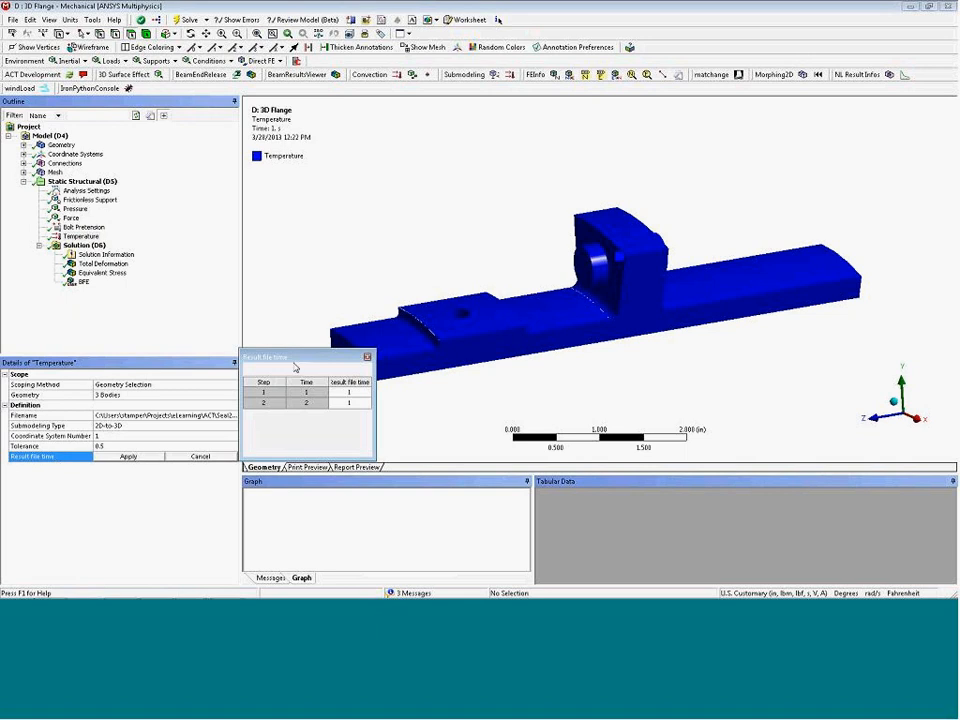
drag(298, 359, 306, 325)
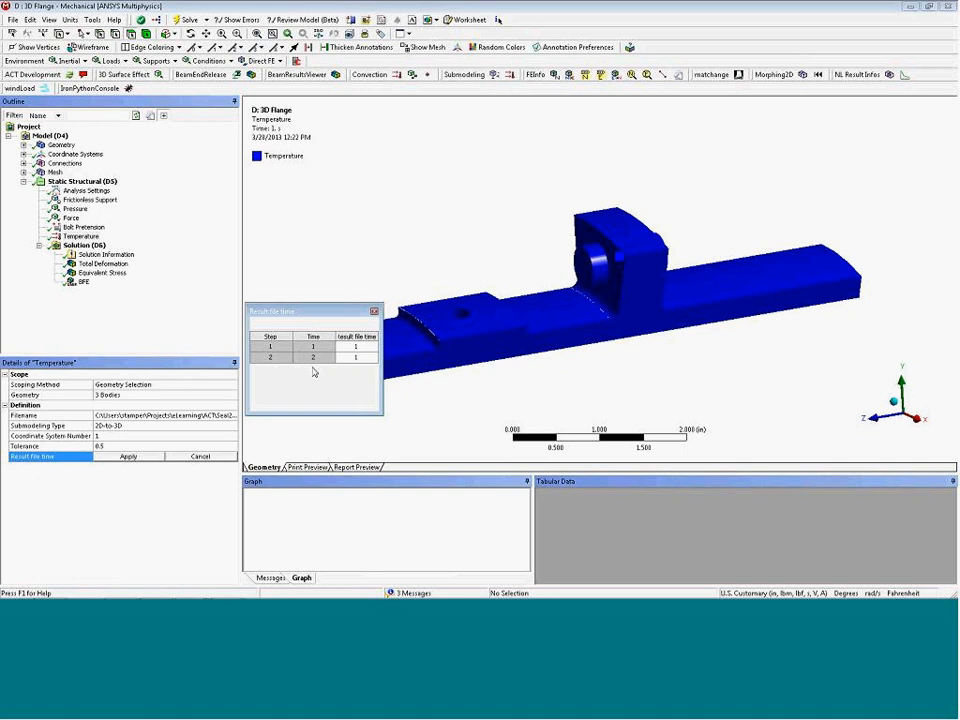
click(200, 456)
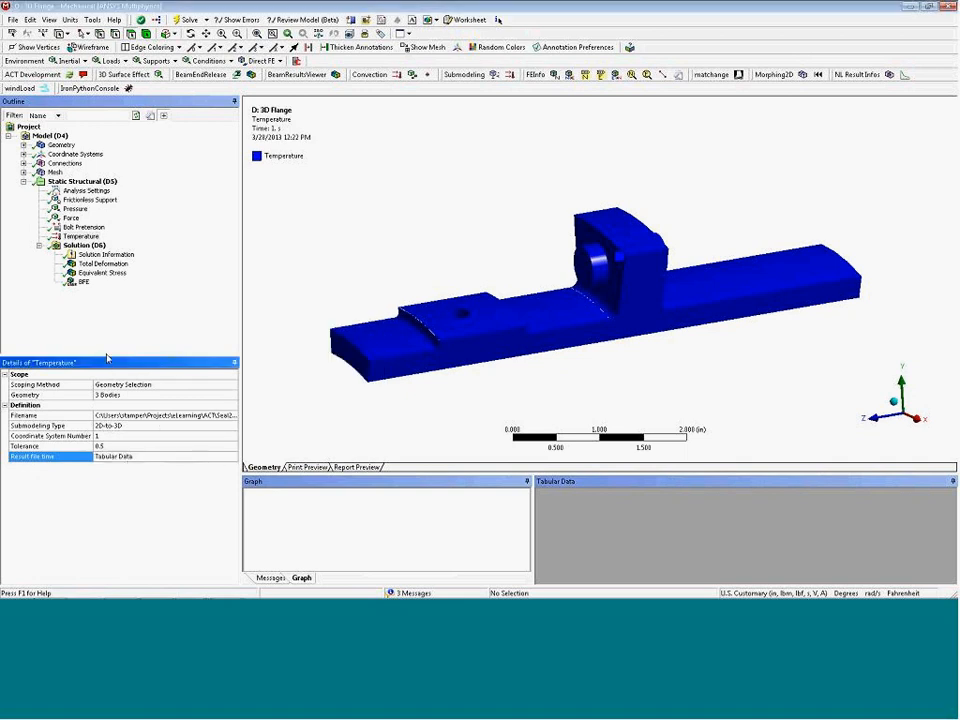
Display the flange's Total Deformation and BFE temperature results, examining the BFE temperature distribution from several angles.
click(100, 263)
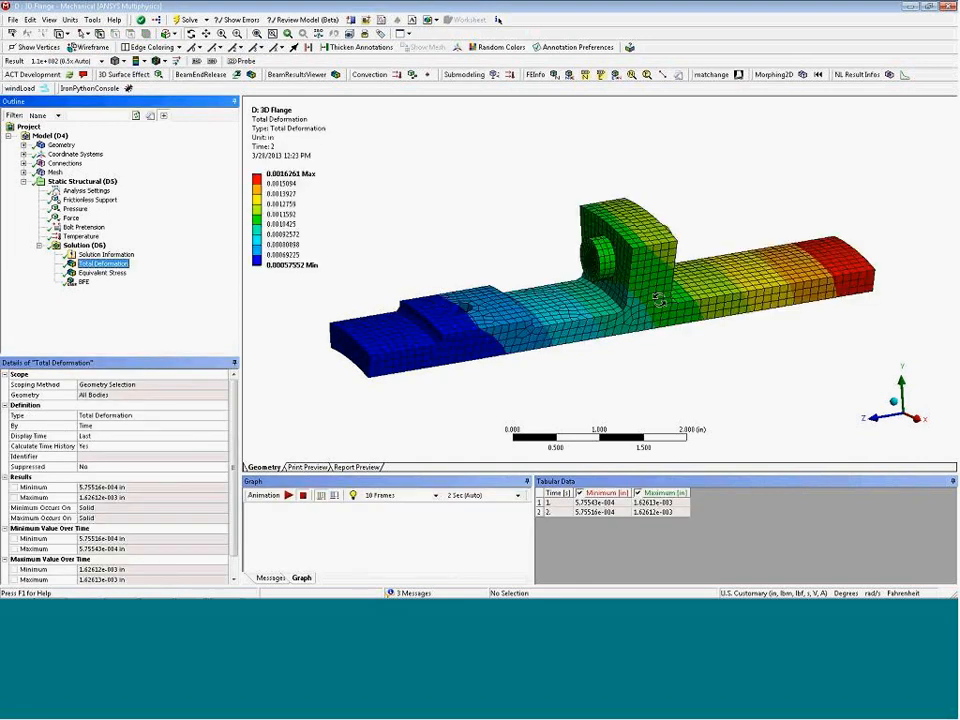
click(83, 283)
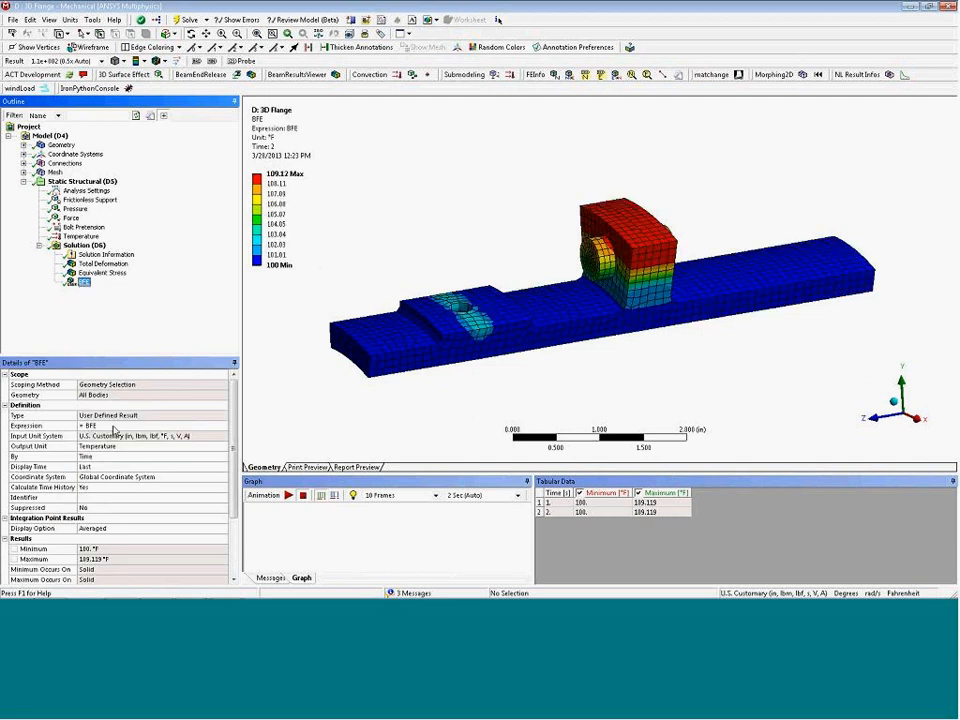
drag(553, 328, 665, 304)
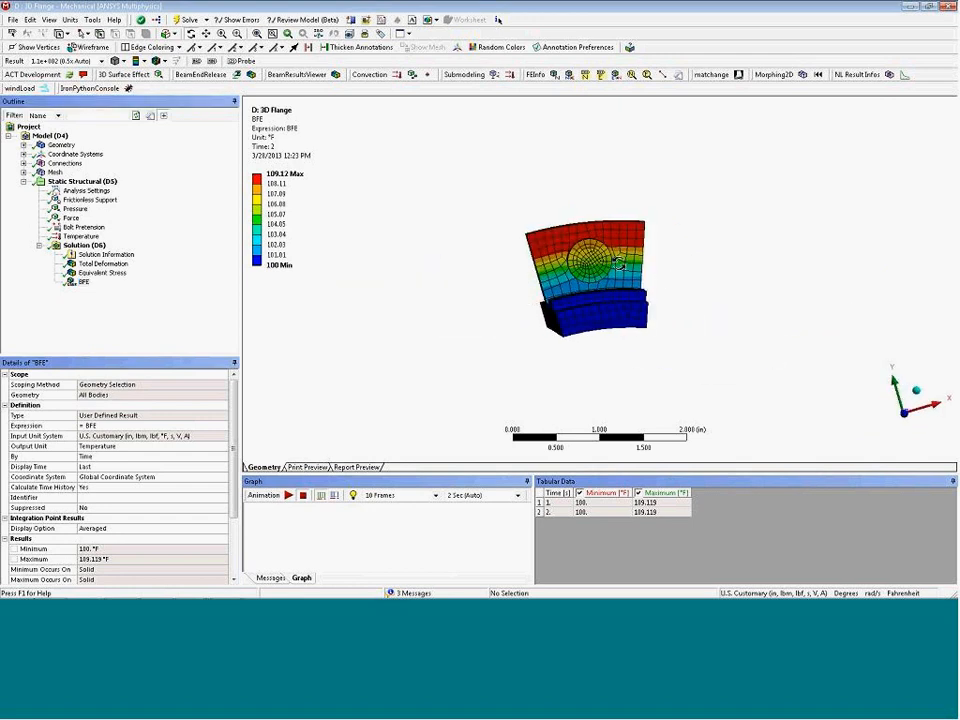
drag(620, 344, 549, 356)
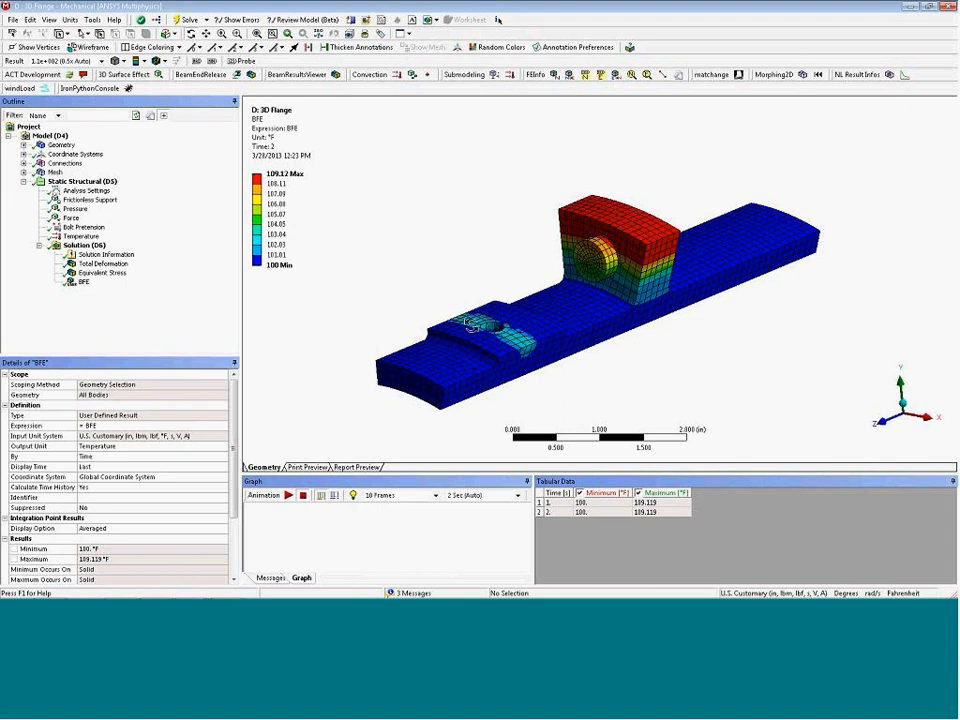
mouse_move(501, 352)
mouse_down()
mouse_move(489, 364)
mouse_move(450, 336)
mouse_move(499, 379)
mouse_up()
Display the flange's Equivalent Stress result and inspect the stress on the hole's cylindrical face up close.
click(102, 272)
right_drag(422, 311, 536, 388)
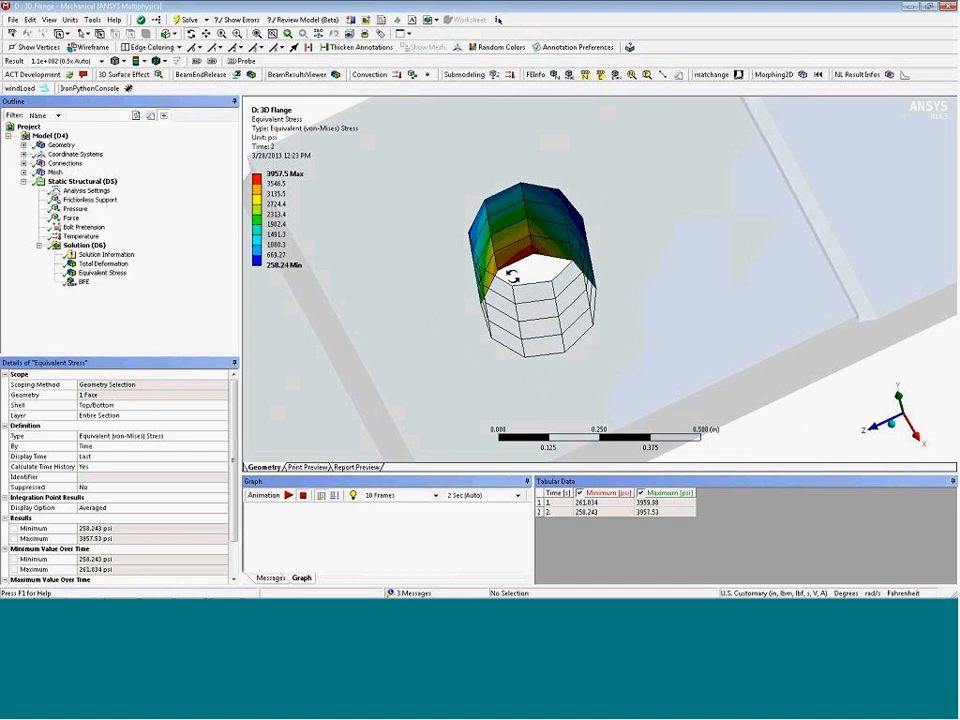
scroll(512, 272, down, 5)
drag(526, 276, 570, 328)
scroll(570, 328, down, 2)
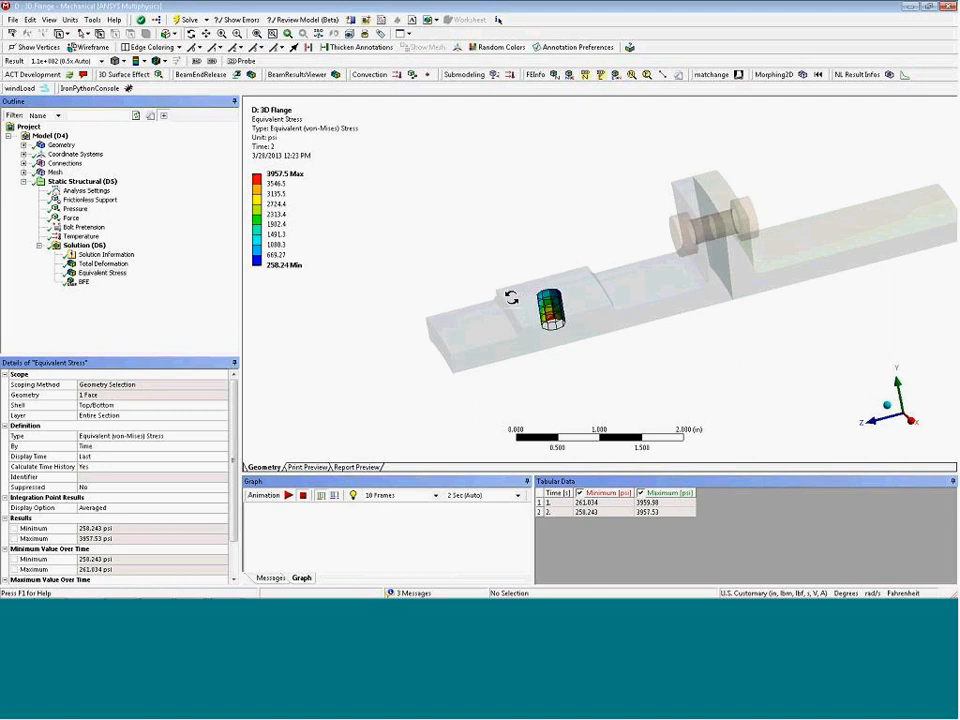
Switch to the 3D Flange Submodel and examine its refined mesh around the hole and fillets.
key(alt+Tab)
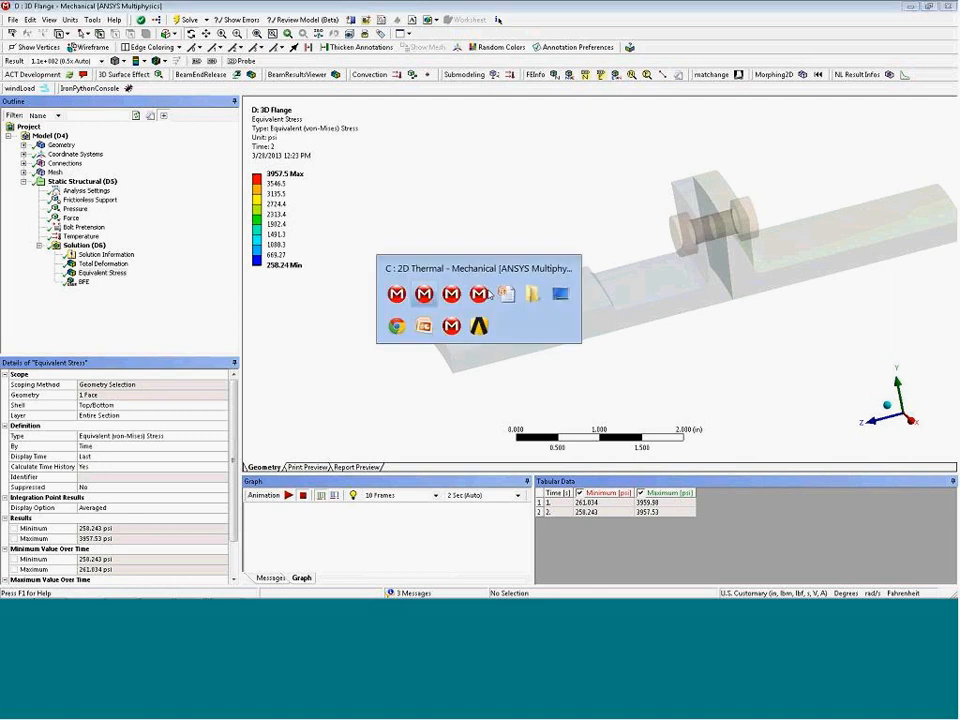
click(452, 327)
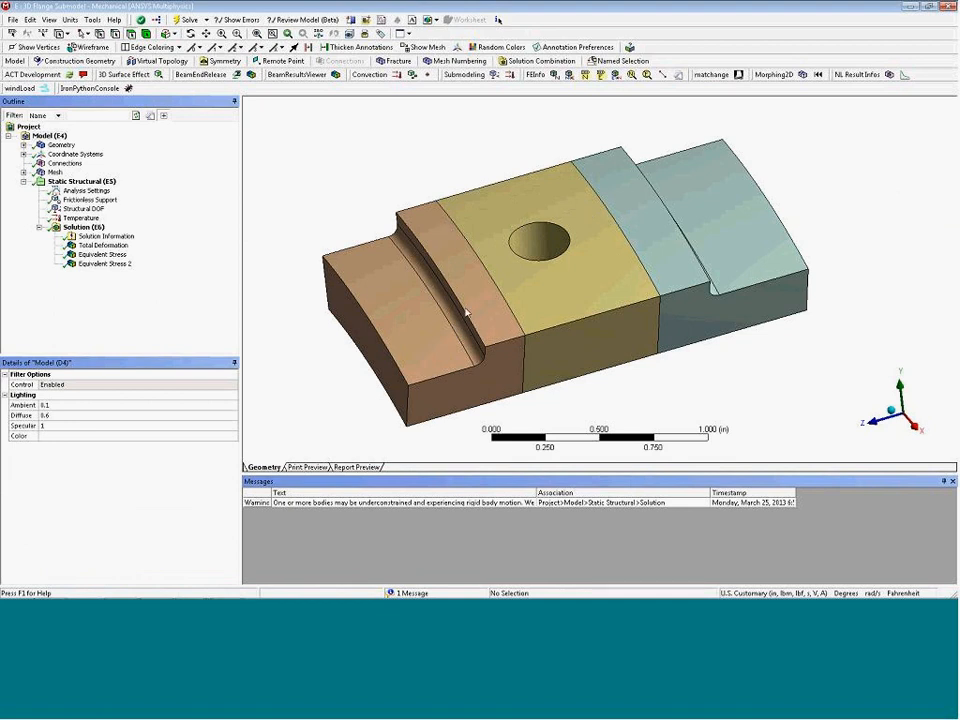
click(55, 173)
mouse_move(576, 325)
middle_down()
mouse_move(557, 291)
mouse_move(565, 305)
middle_up()
scroll(565, 305, up, 1)
scroll(566, 312, up, 2)
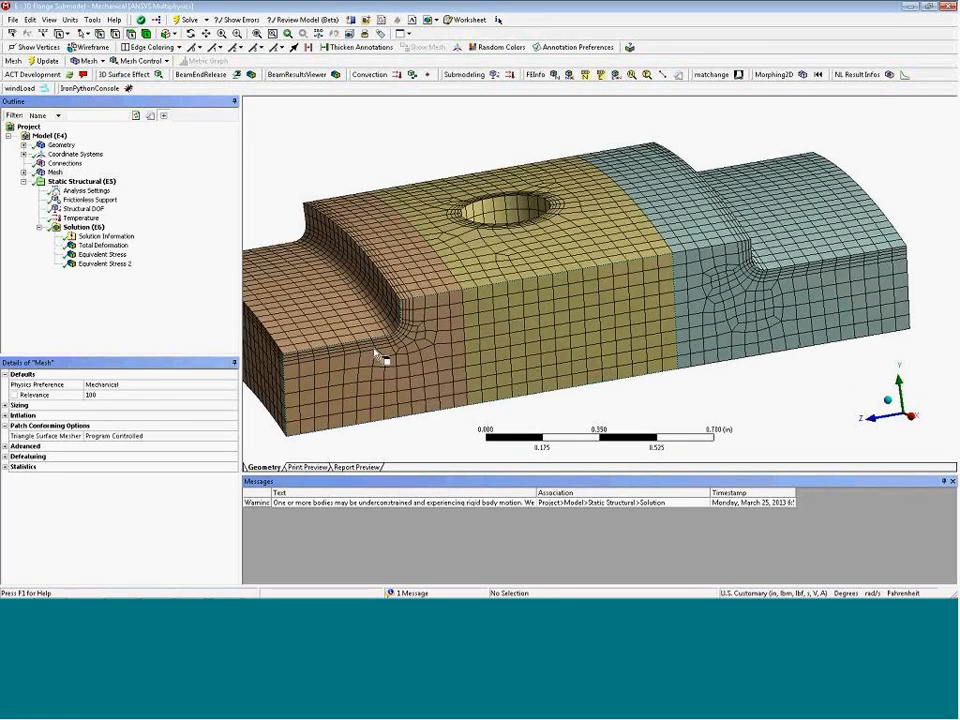
mouse_move(568, 253)
middle_down()
mouse_move(575, 285)
mouse_move(577, 250)
middle_up()
scroll(580, 254, down, 1)
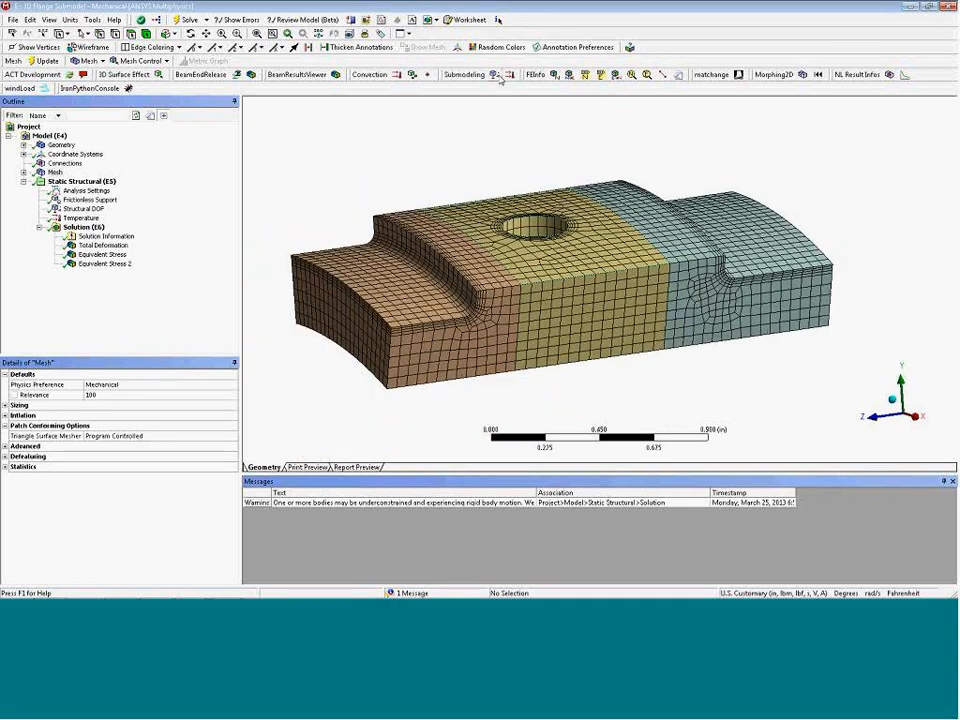
Review the submodel's Structural DOF condition on the cut boundary faces and its Temperature load on the bodies.
click(86, 209)
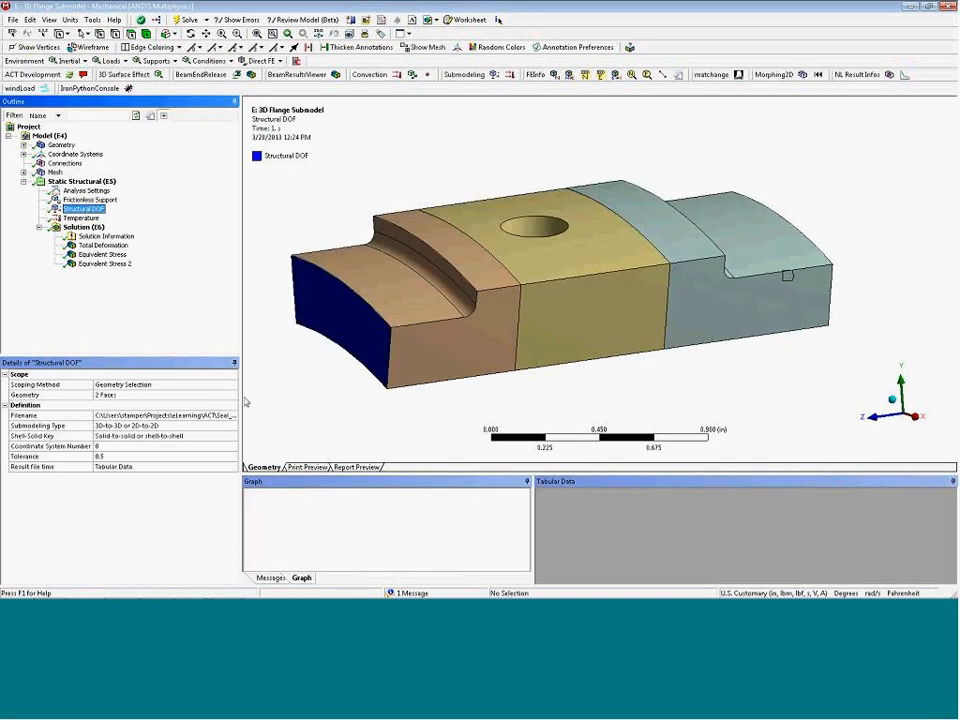
middle_drag(360, 338, 298, 438)
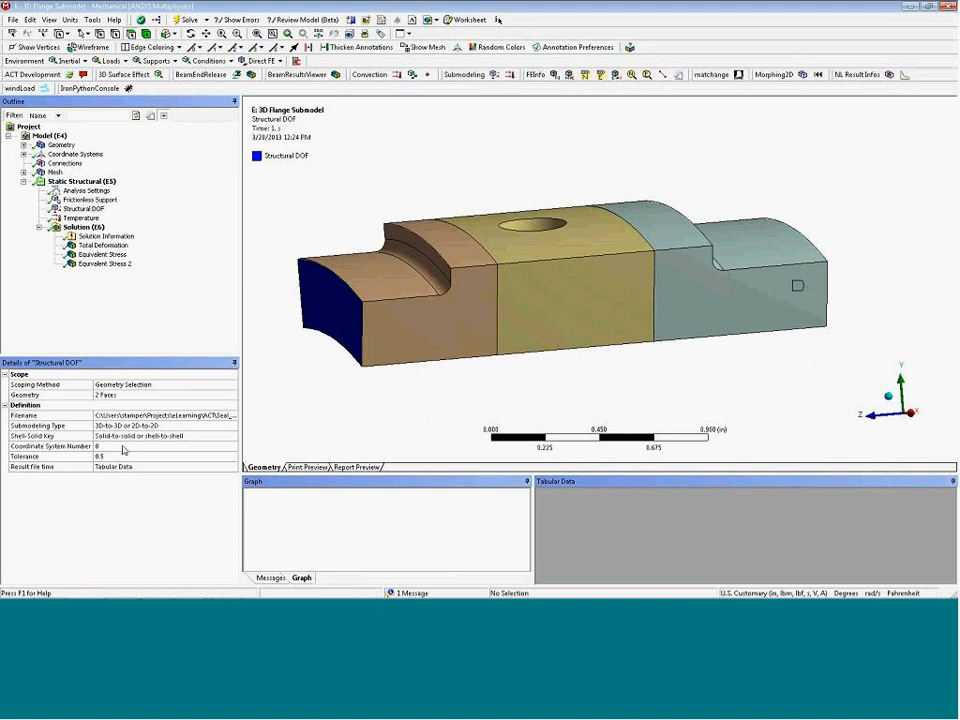
middle_drag(443, 360, 443, 365)
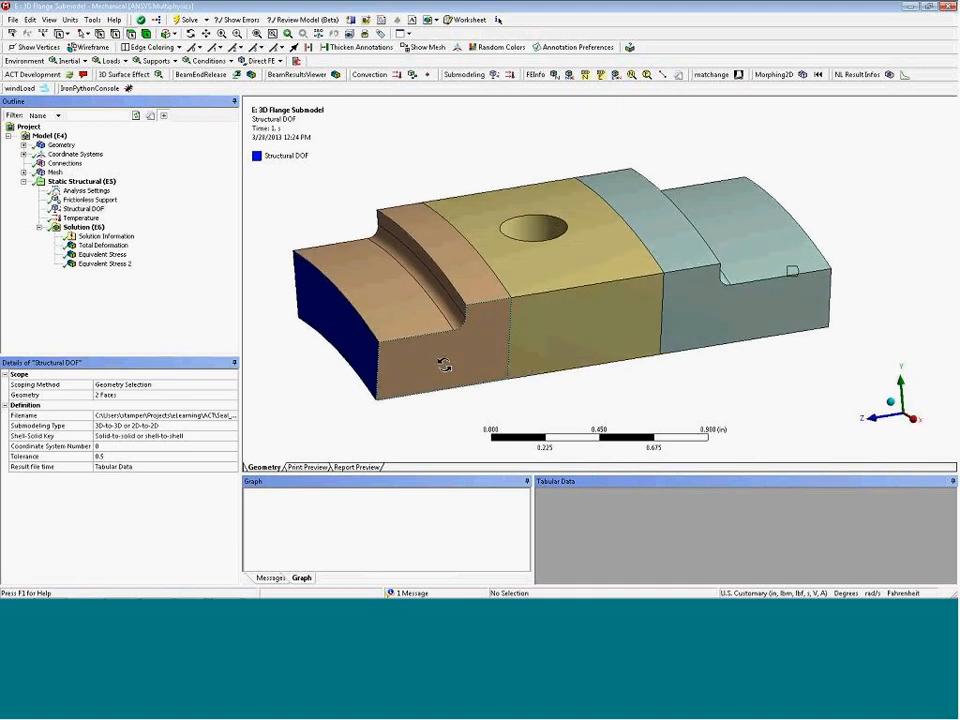
scroll(443, 365, down, 3)
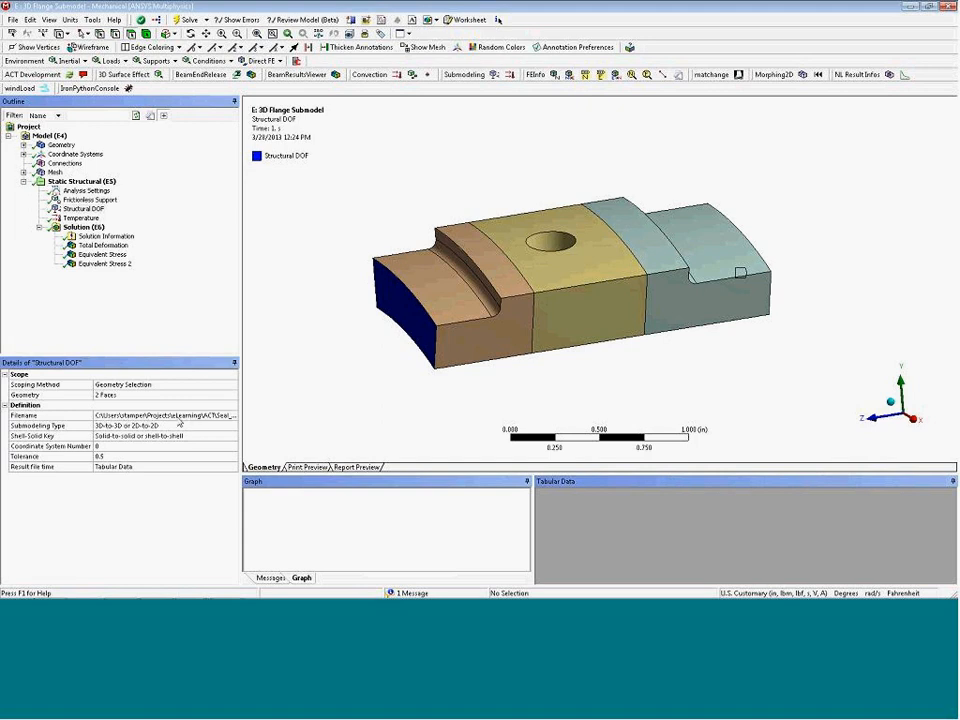
click(82, 218)
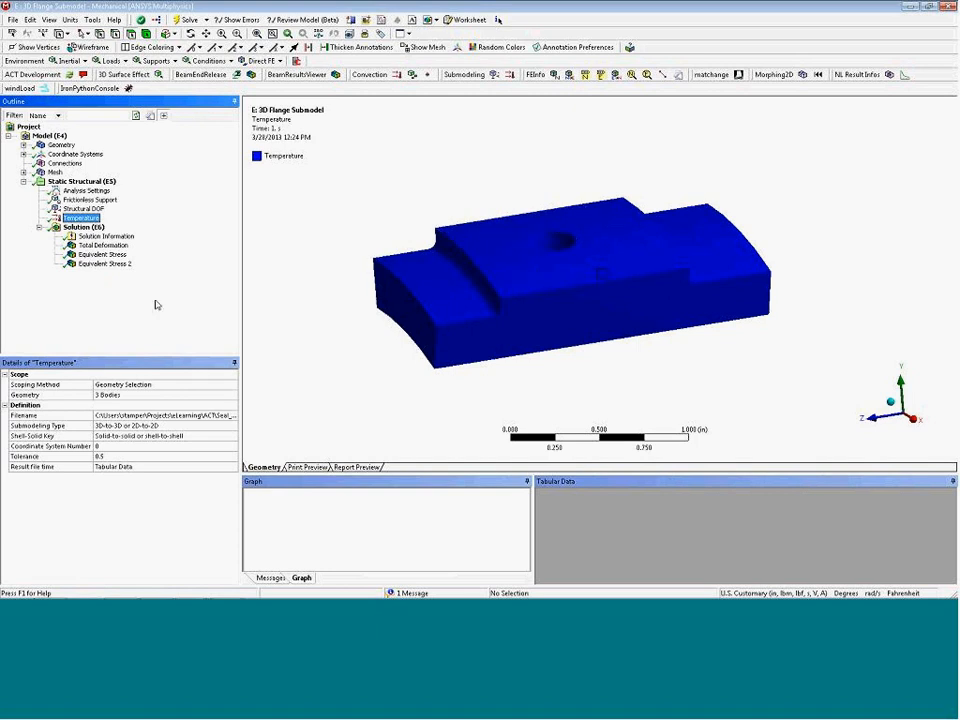
Display the submodel's Equivalent Stress 2 result and examine the stress on the hole face from several angles.
click(104, 264)
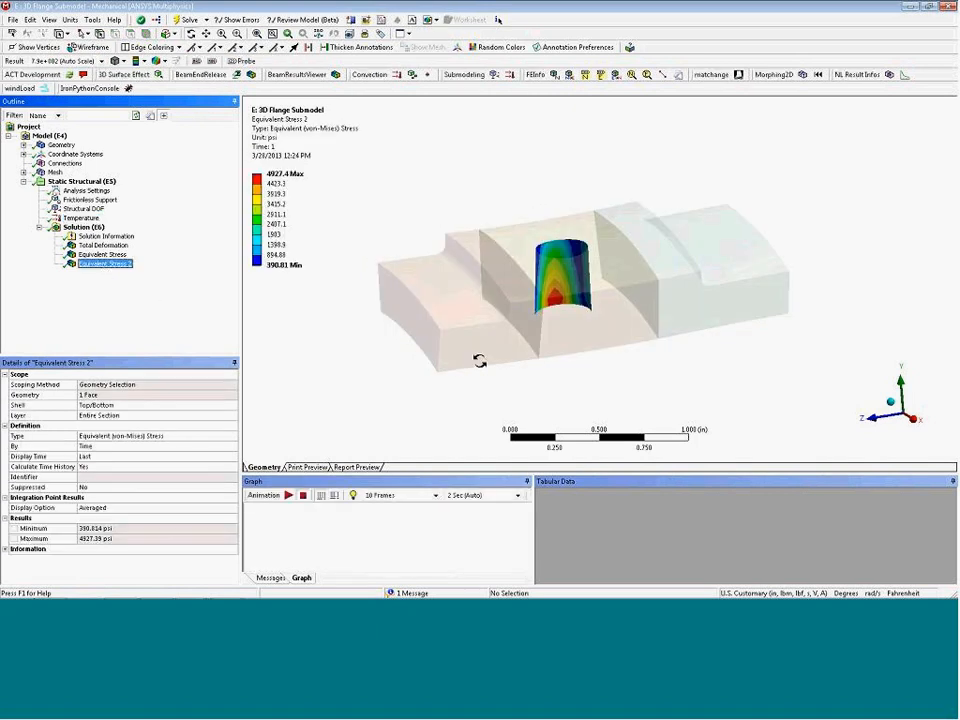
drag(606, 334, 569, 304)
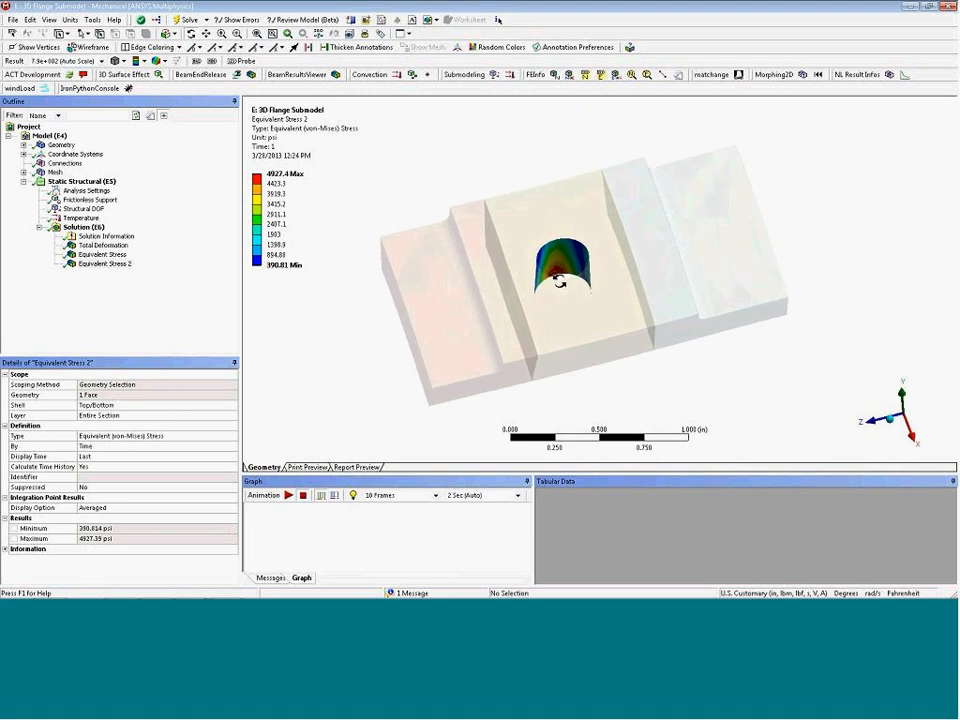
drag(541, 316, 512, 306)
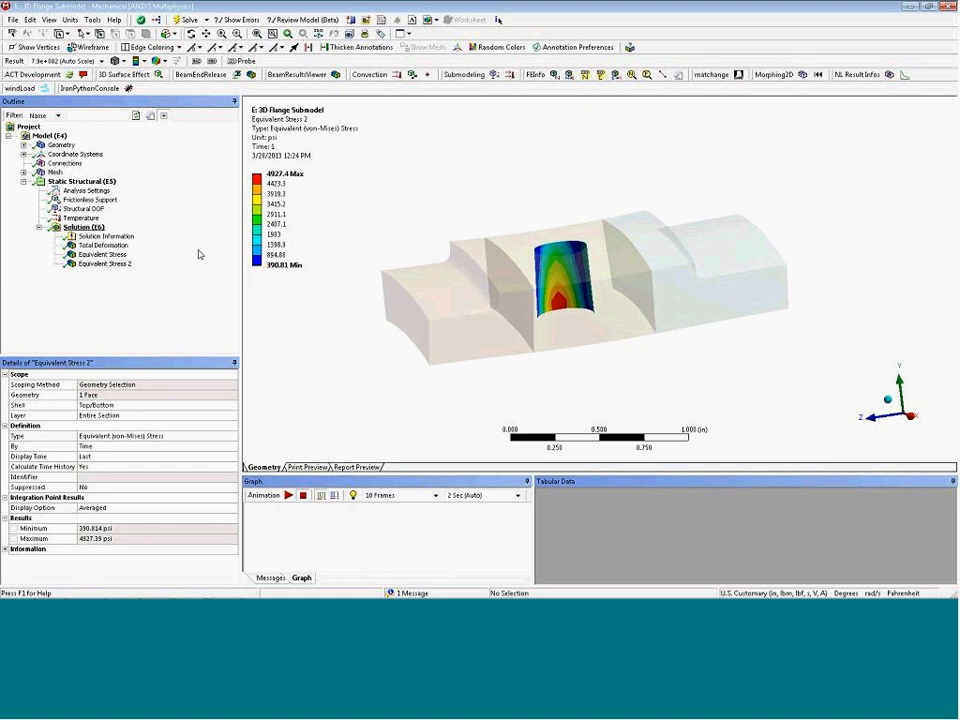
drag(497, 221, 525, 215)
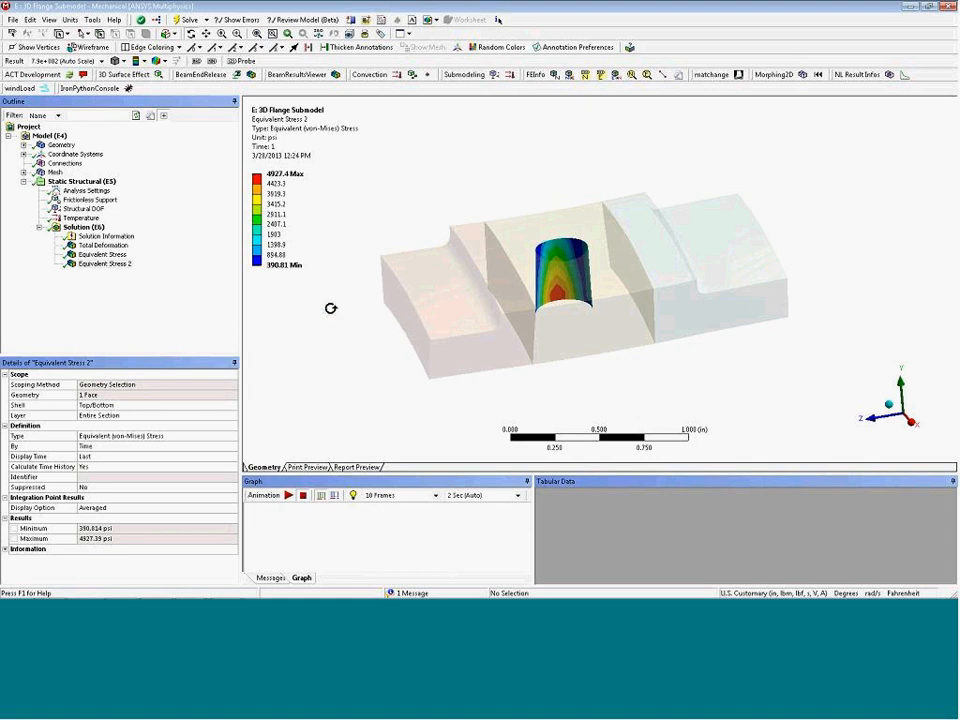
key(alt+Tab)
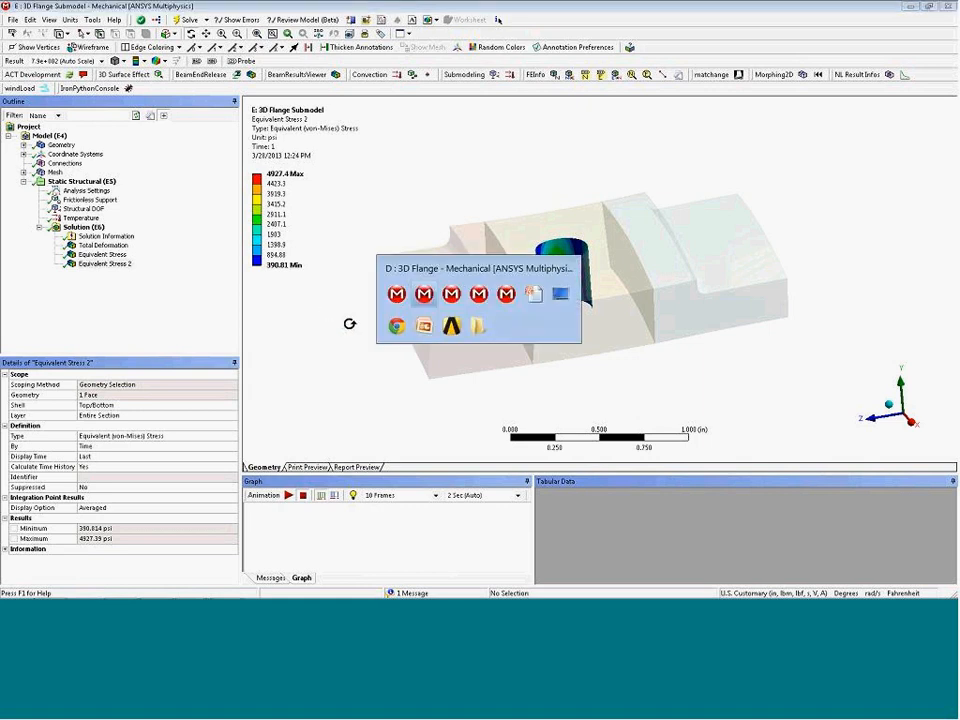